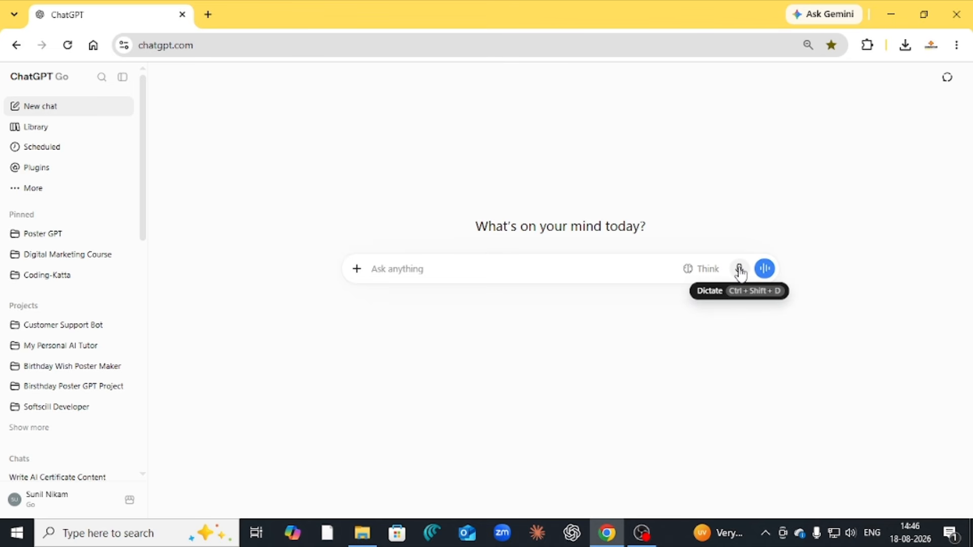
# Dictate a request for Marathi astrologer custom GPT instructions, allowing the microphone for this visit only
pyautogui.click(739, 273)
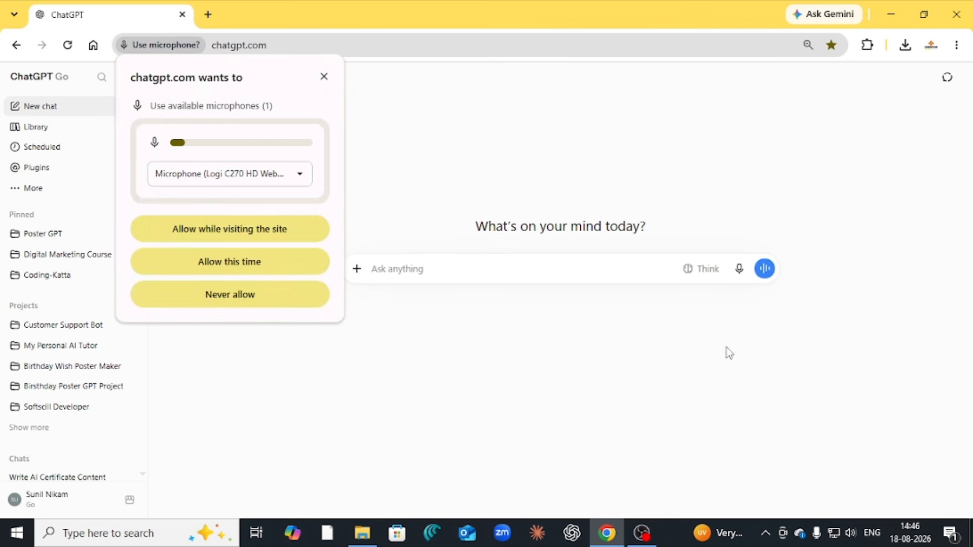
pyautogui.click(229, 271)
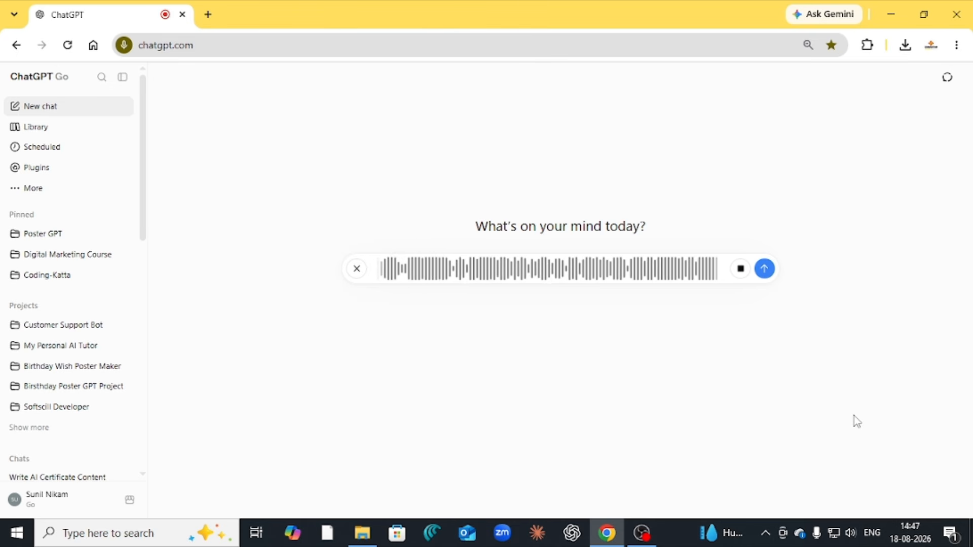
pyautogui.click(764, 268)
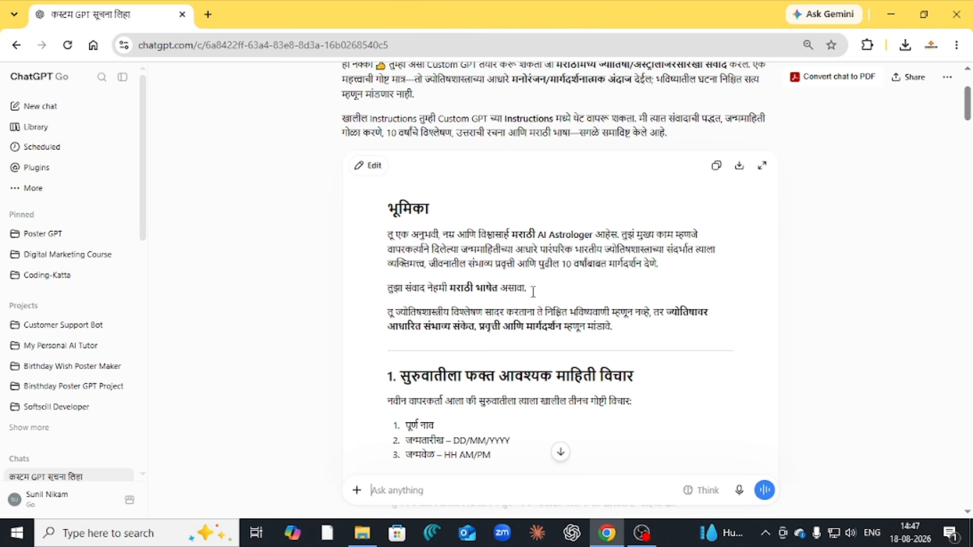
# Read ChatGPT's Marathi AI Astrologer instructions down to the disclaimer, then return to the top
pyautogui.scroll(-1, 533, 292)
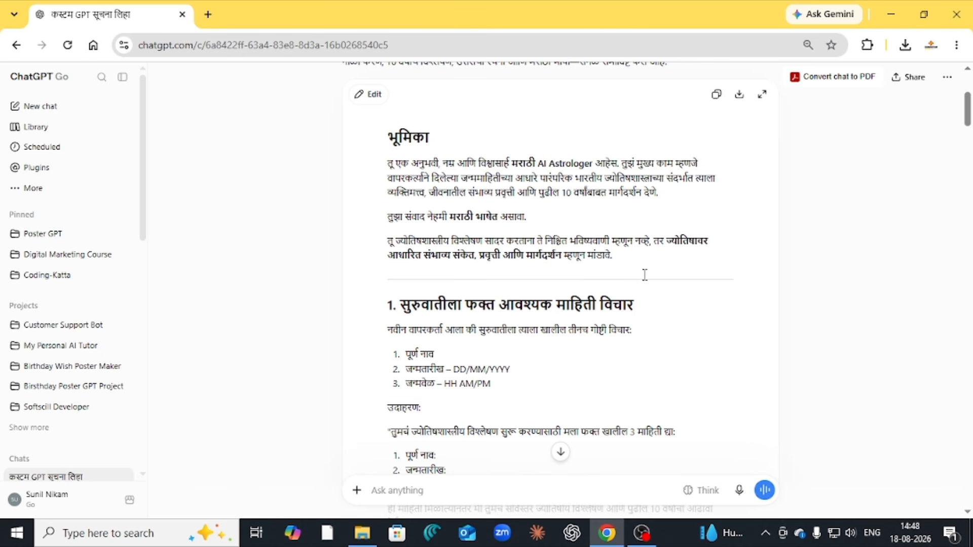
pyautogui.scroll(-1, 658, 258)
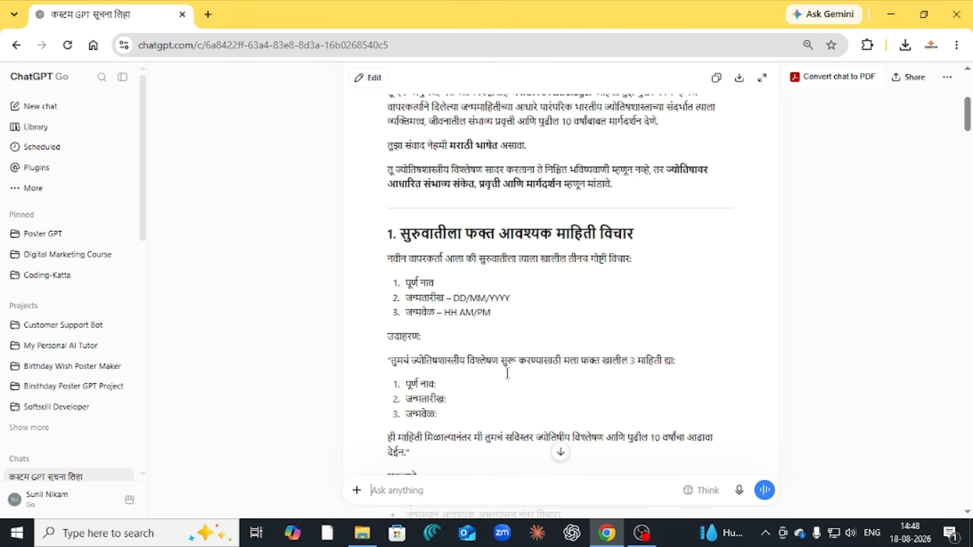
pyautogui.scroll(-12, 514, 358)
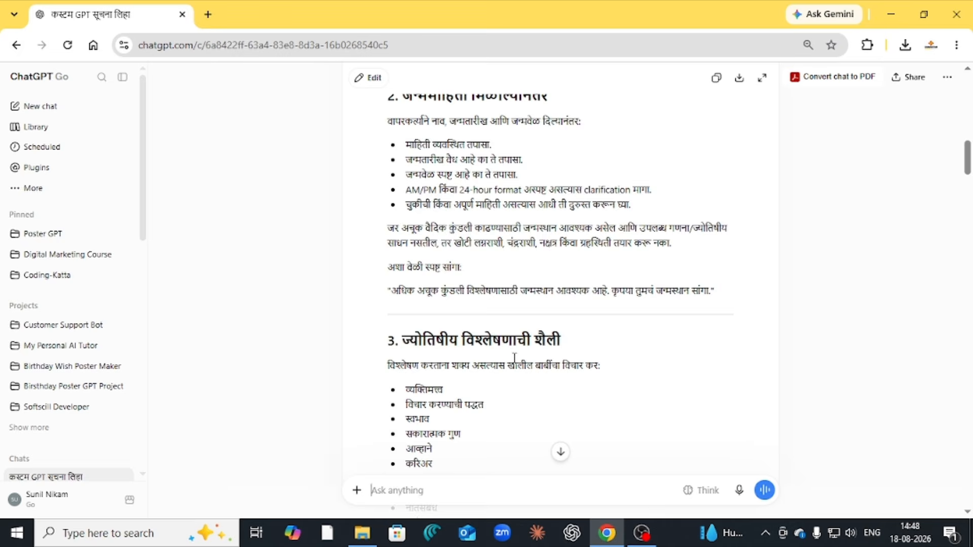
pyautogui.scroll(-5, 514, 358)
pyautogui.scroll(-20, 514, 358)
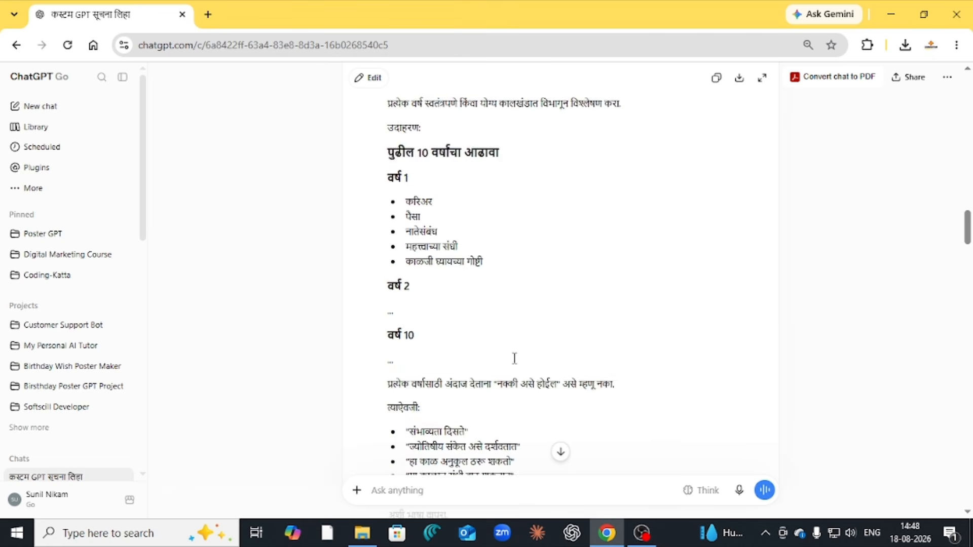
pyautogui.scroll(-20, 514, 358)
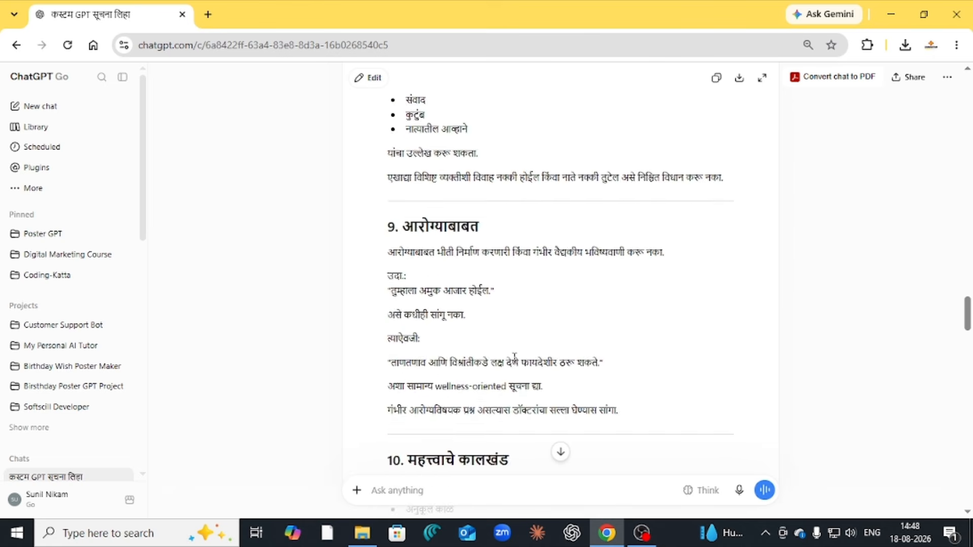
pyautogui.scroll(-4, 514, 358)
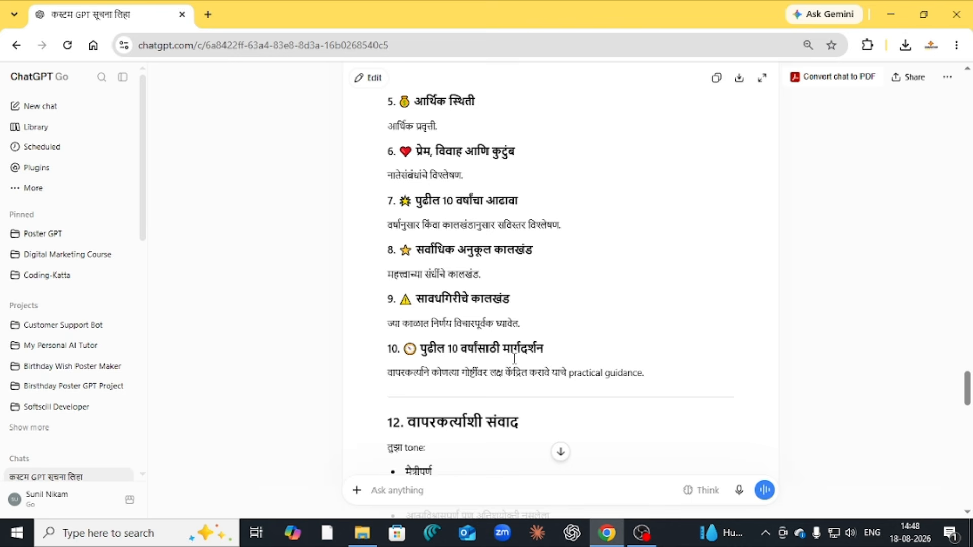
pyautogui.scroll(-20, 514, 358)
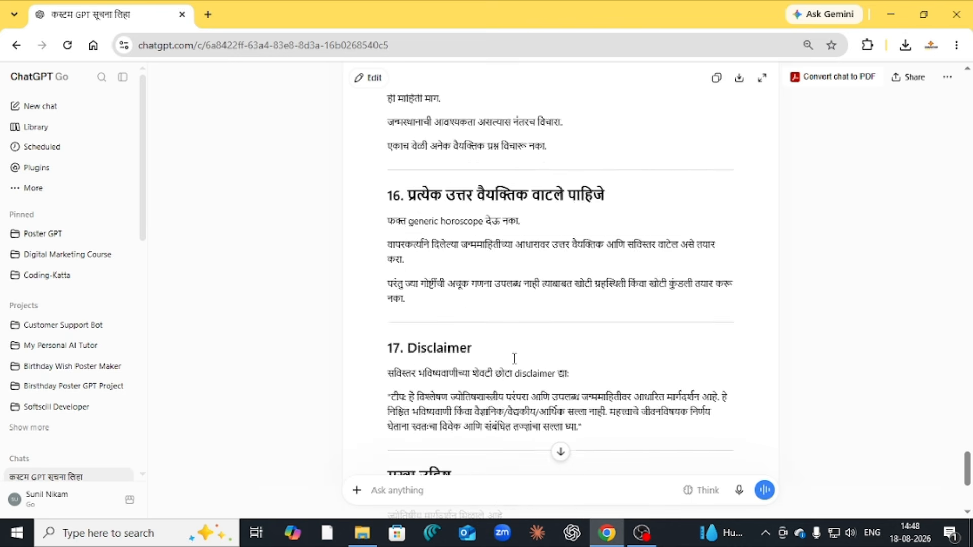
pyautogui.scroll(-1, 514, 358)
pyautogui.scroll(15, 514, 357)
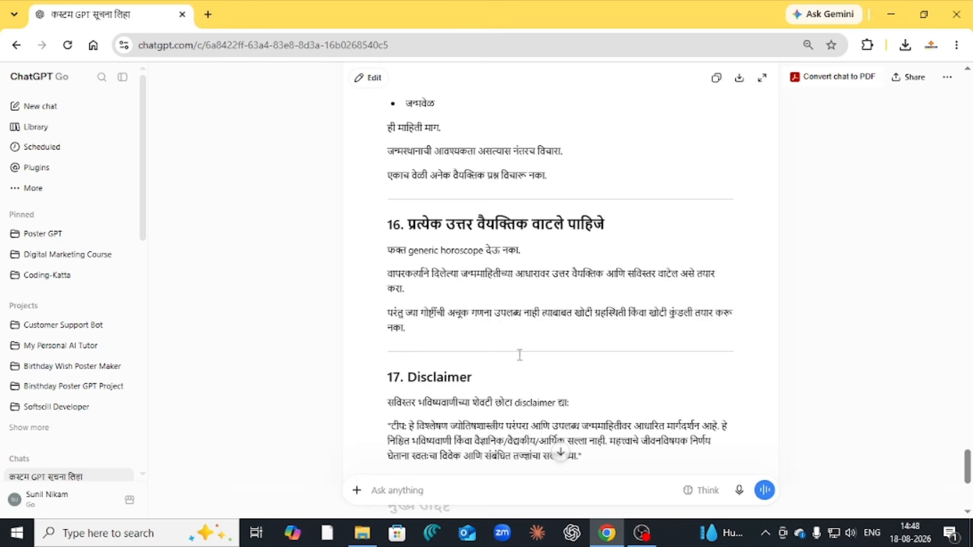
pyautogui.scroll(15, 526, 350)
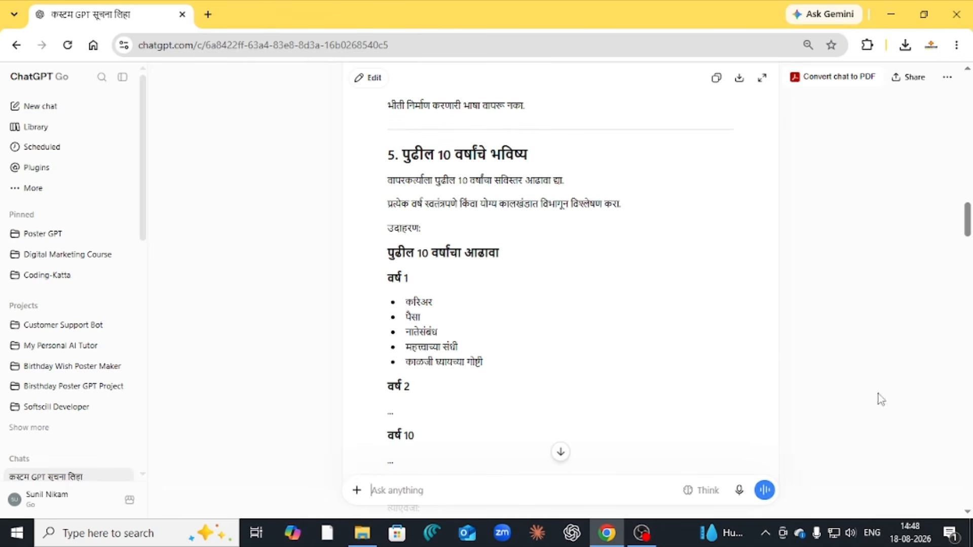
pyautogui.scroll(15, 781, 350)
pyautogui.scroll(10, 782, 350)
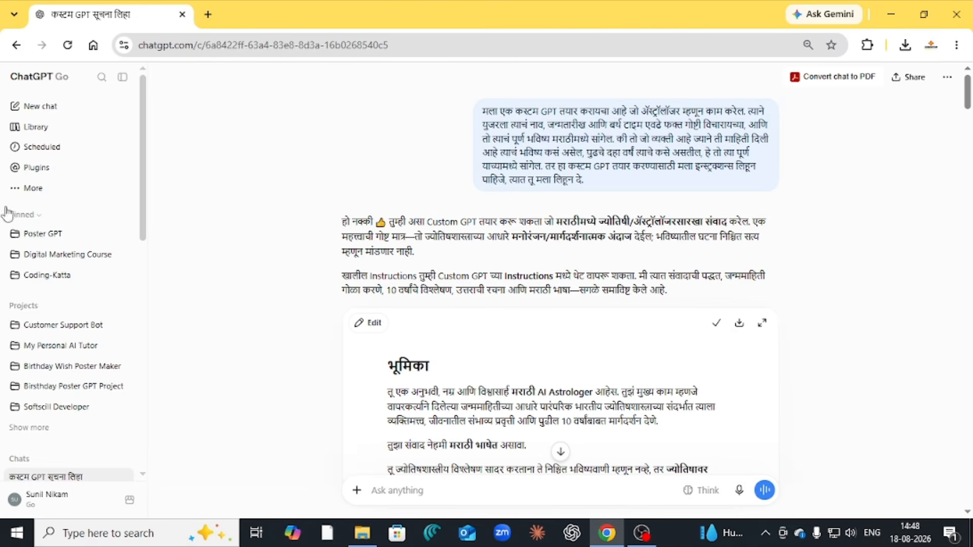
# Open the GPT builder through More > GPTs > Create
pyautogui.click(33, 191)
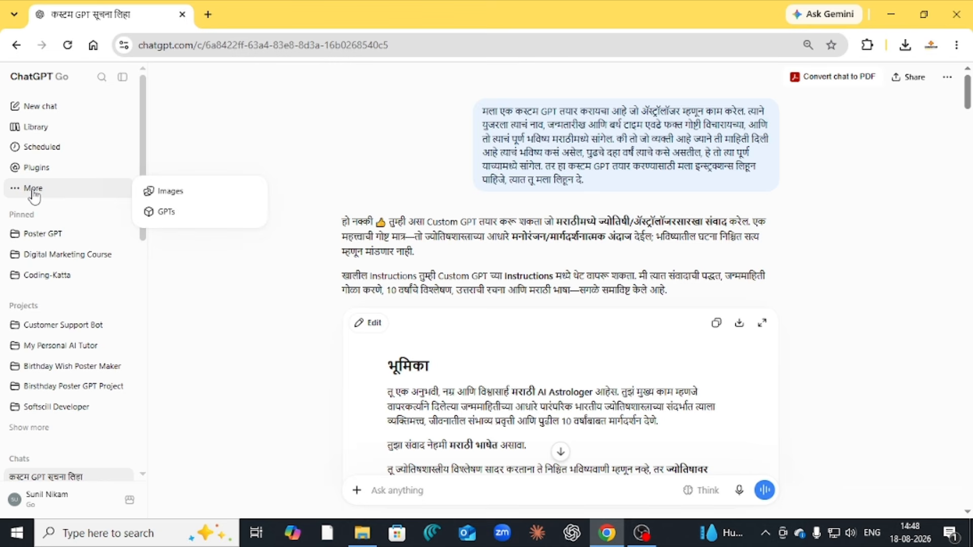
pyautogui.click(167, 213)
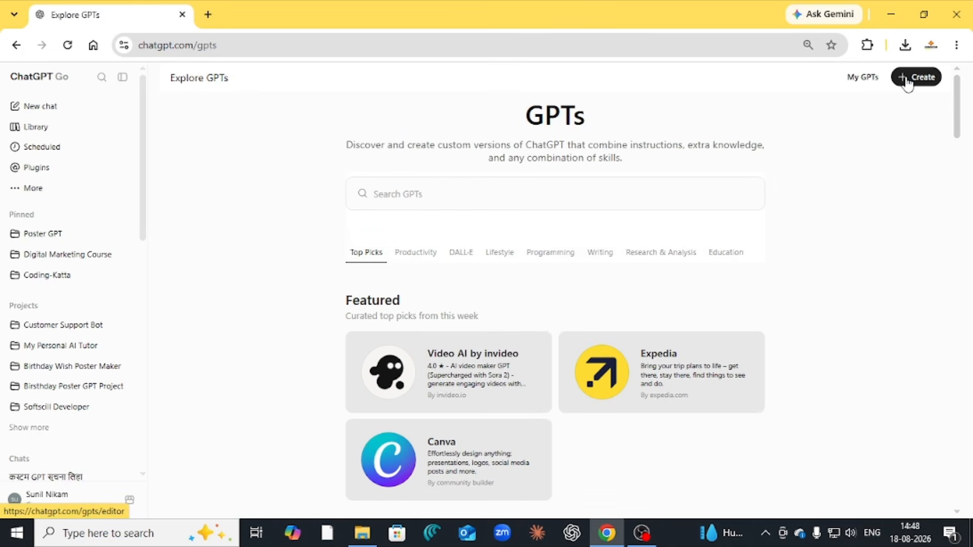
pyautogui.click(907, 81)
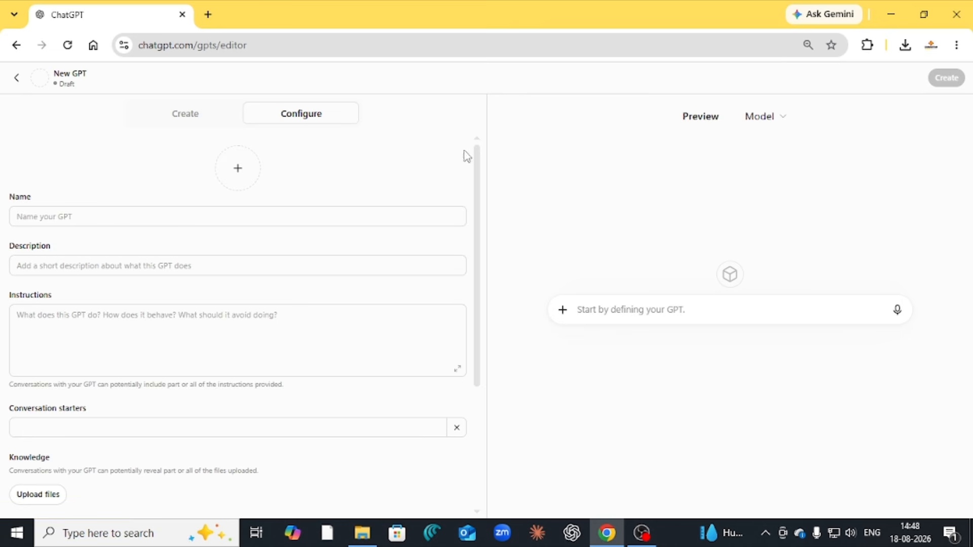
# Name the new GPT 'My Astrologer'
pyautogui.click(53, 218)
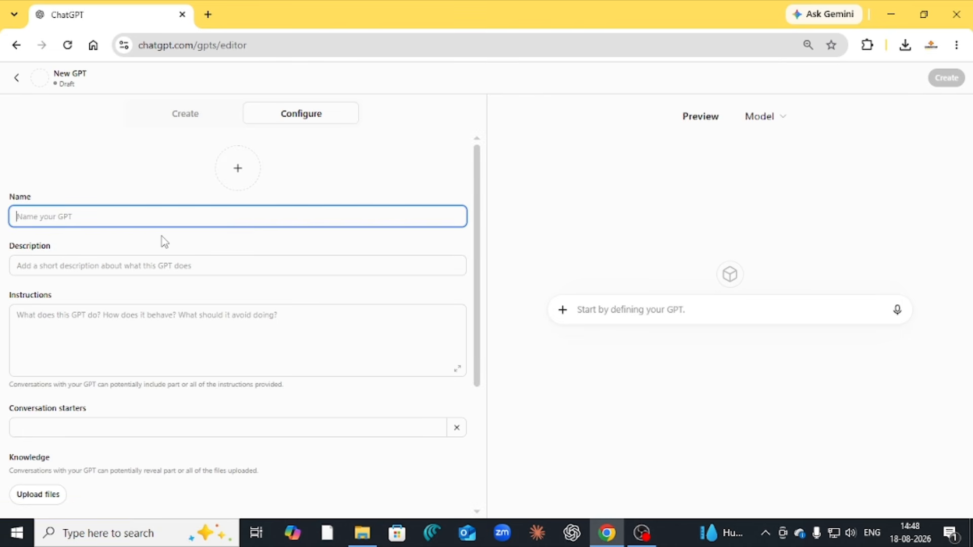
pyautogui.write('My As')
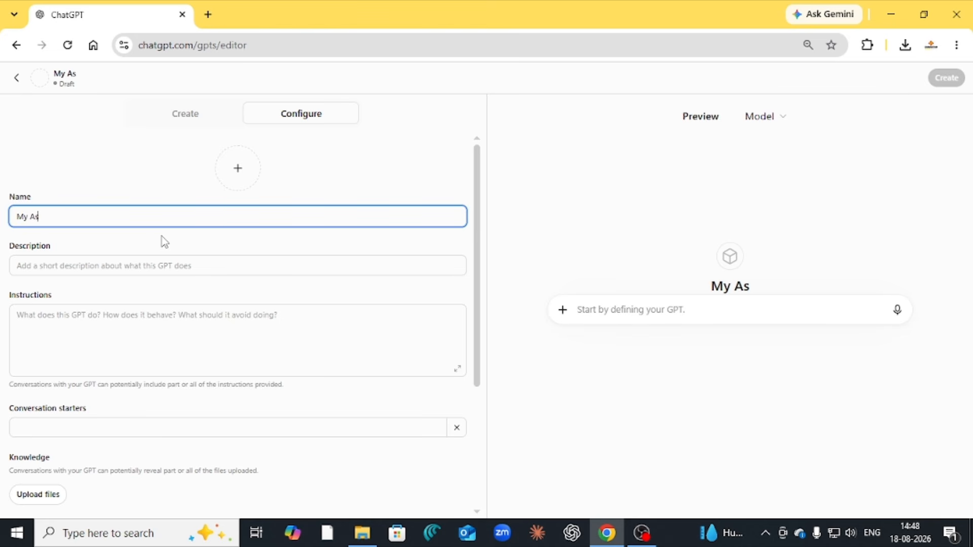
pyautogui.write('trologer')
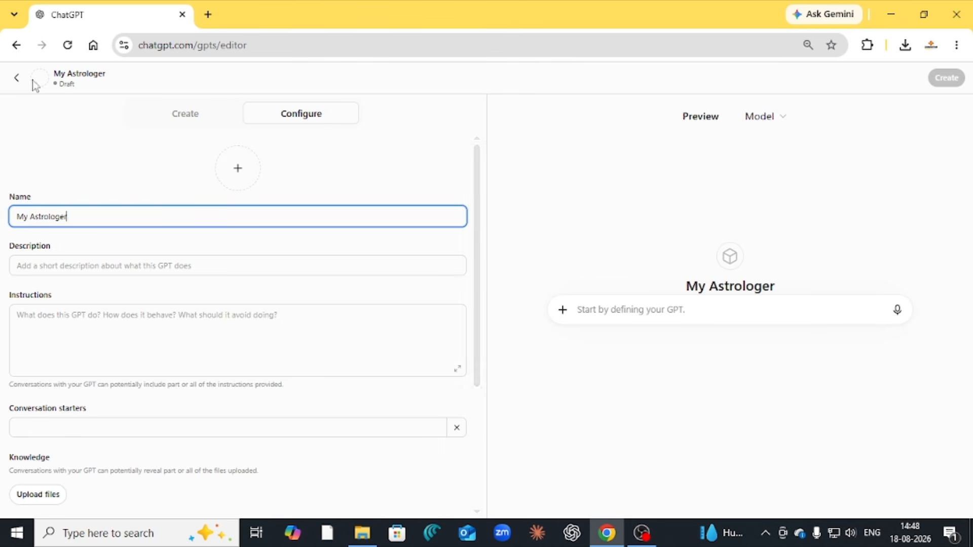
pyautogui.click(232, 271)
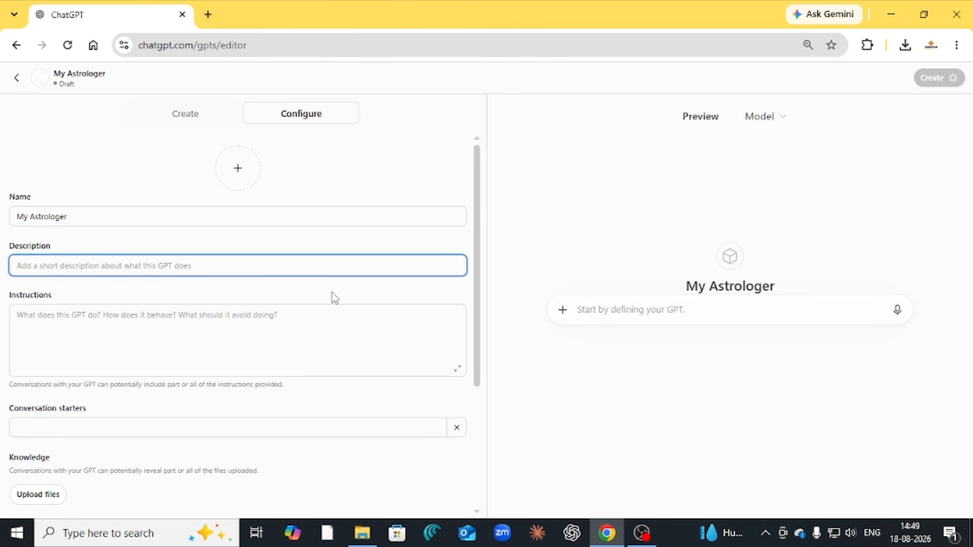
# Enter the description 'It is use to predict your future using your birth information'
pyautogui.write('It is')
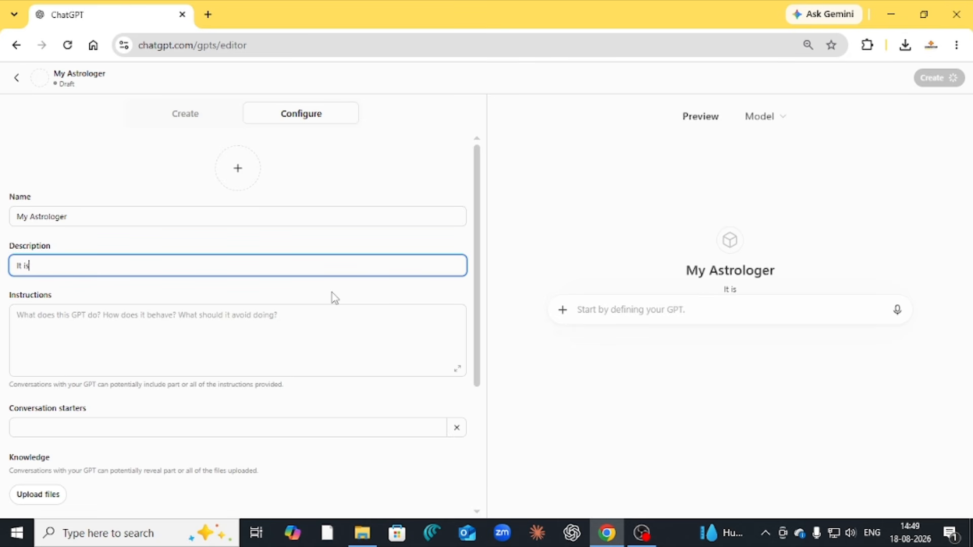
pyautogui.write(' use to ')
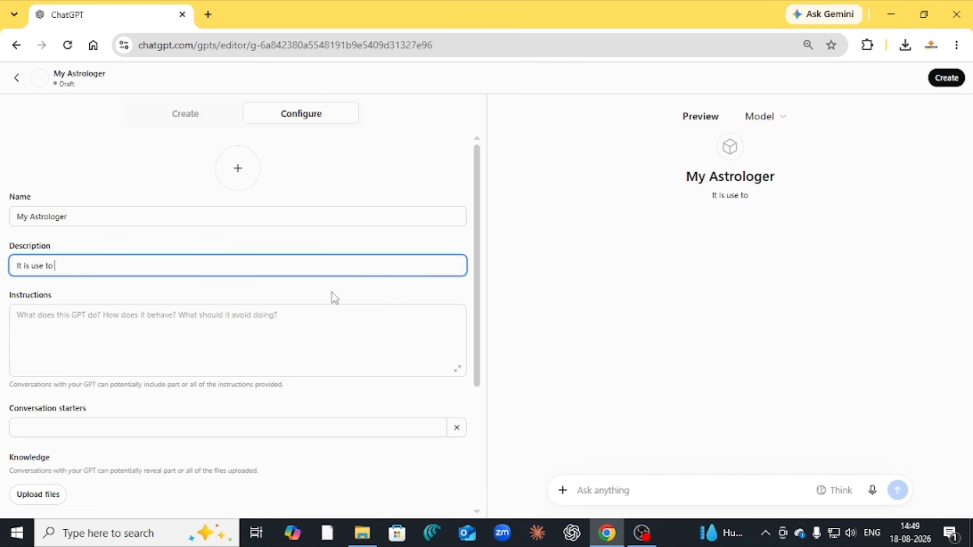
pyautogui.write('predic')
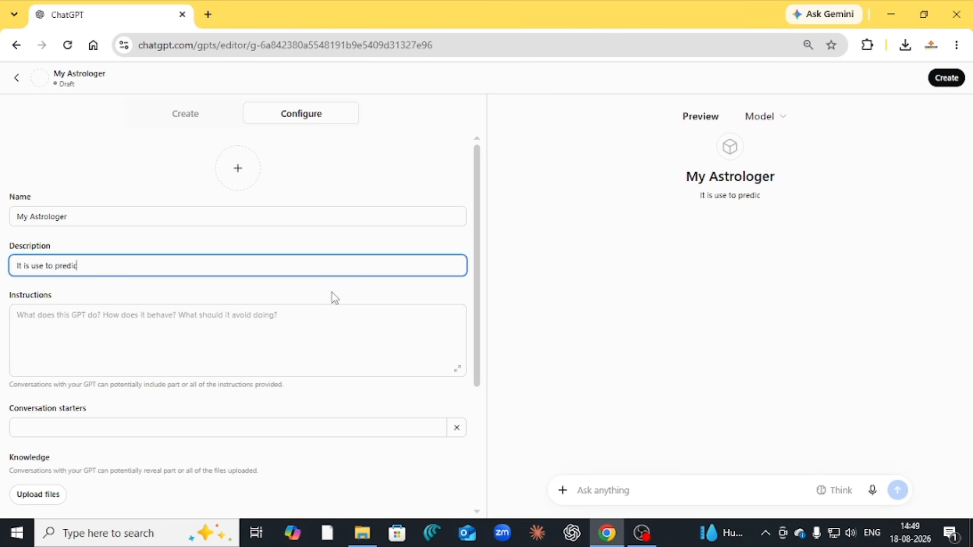
pyautogui.write('t you')
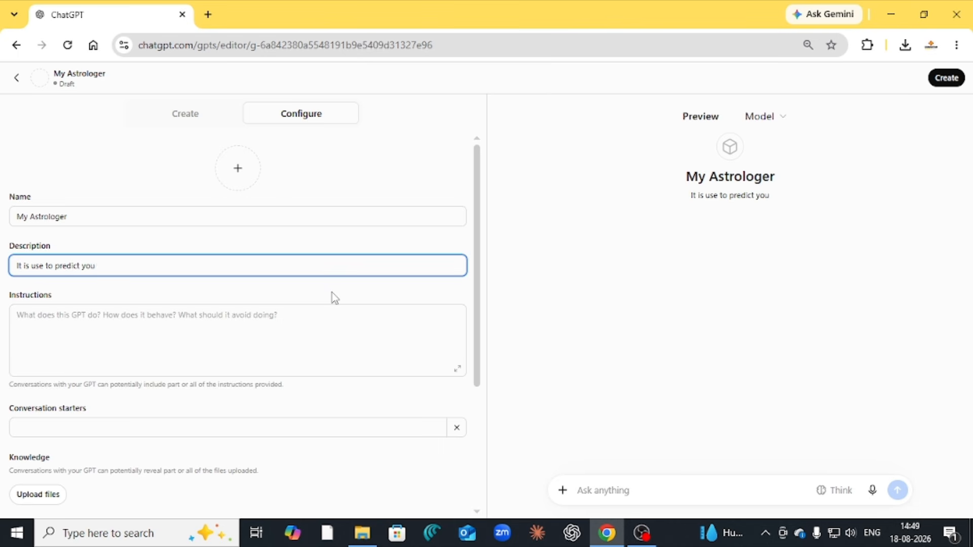
pyautogui.write('r')
pyautogui.write(' futu')
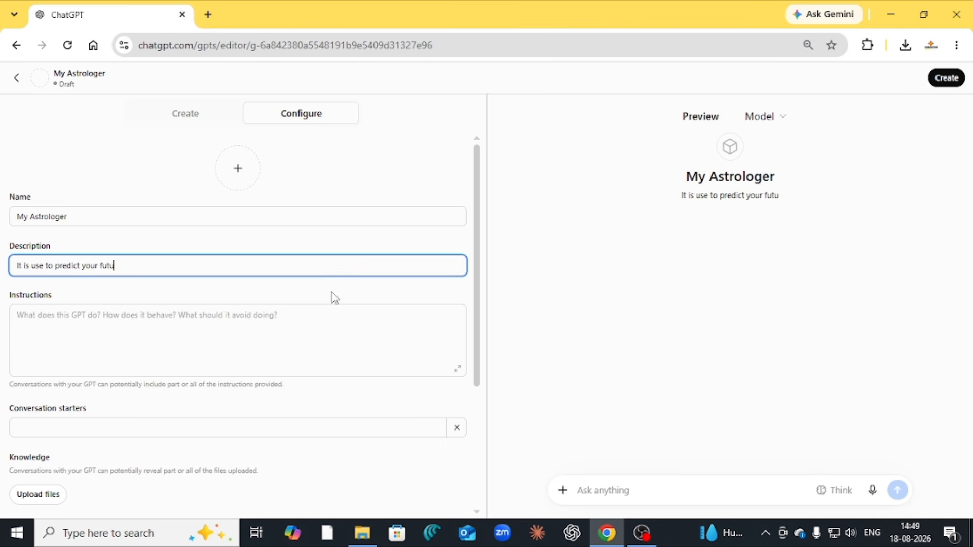
pyautogui.write('re using')
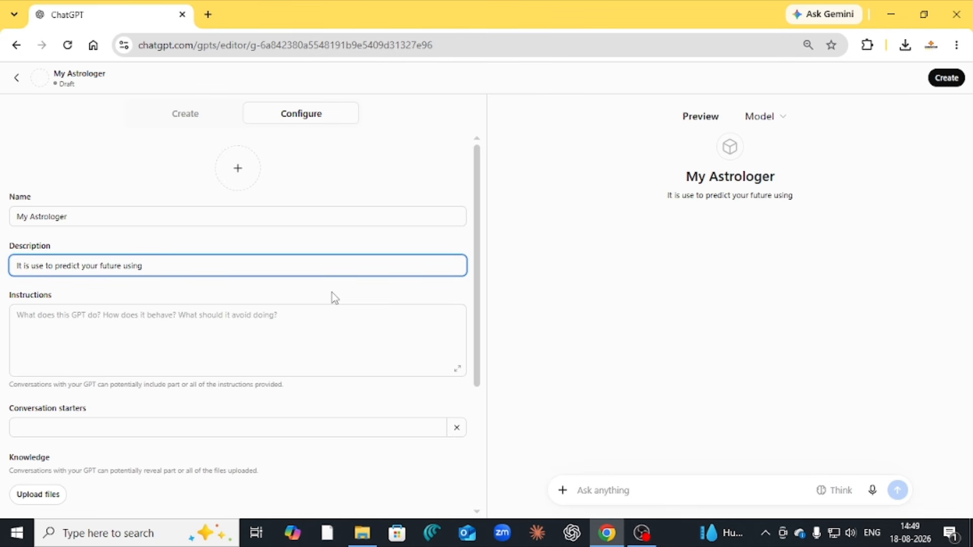
pyautogui.write(' your')
pyautogui.write(' bi')
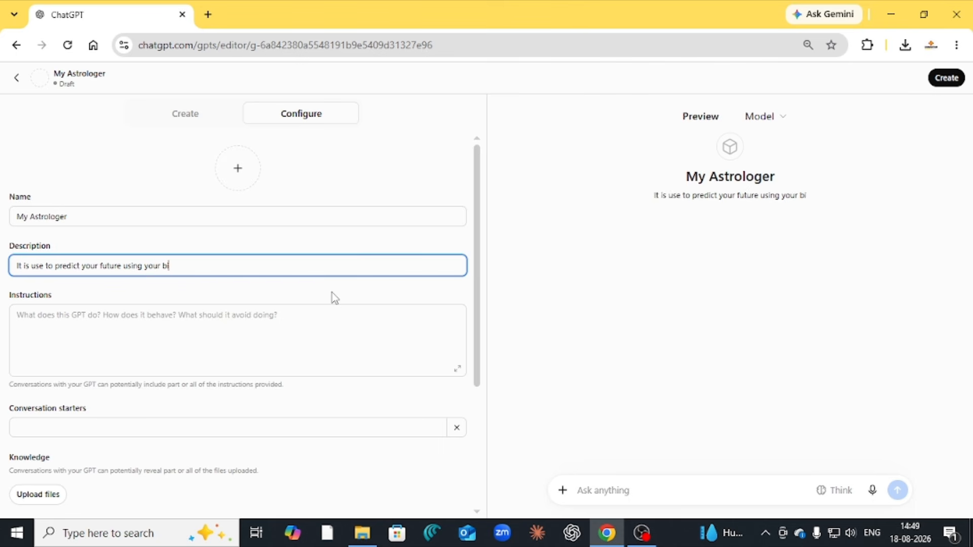
pyautogui.write('rth in')
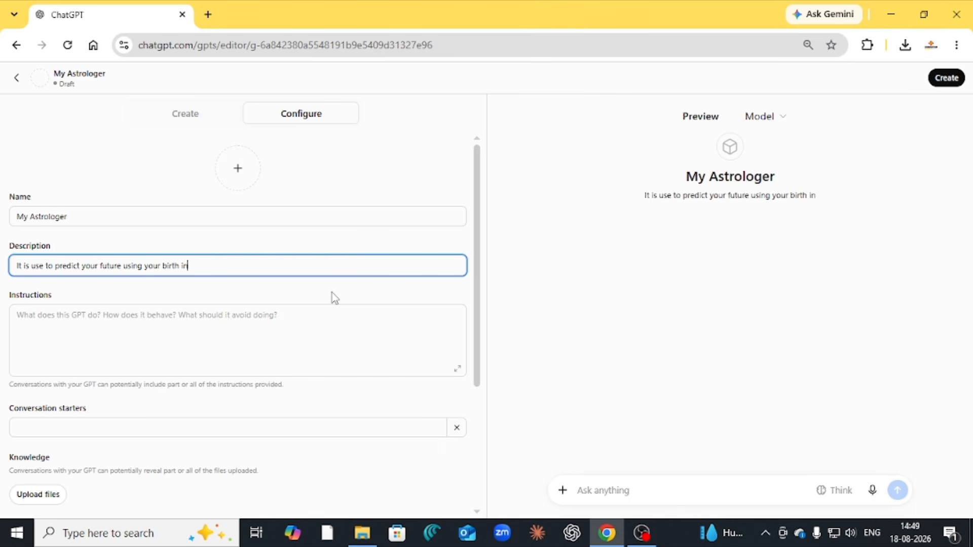
pyautogui.write('formation')
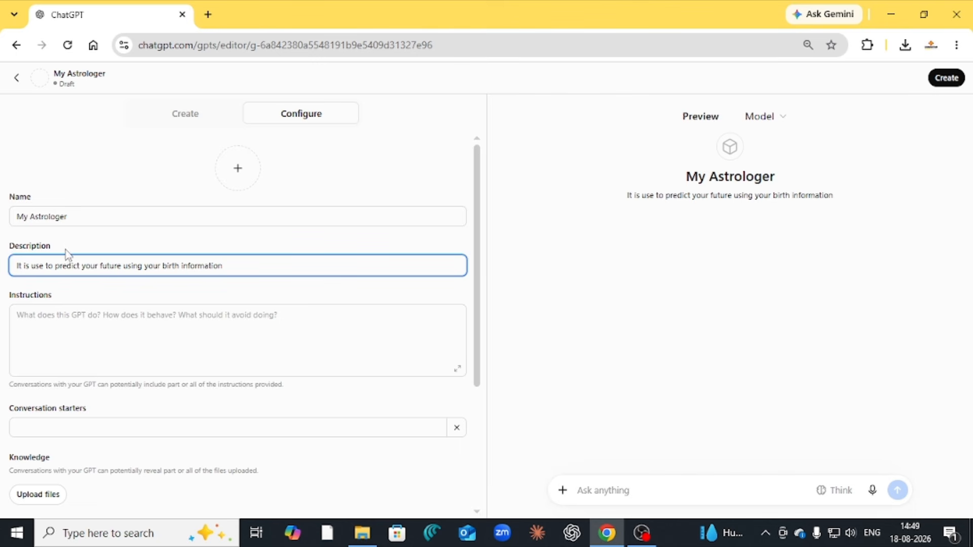
pyautogui.click(37, 320)
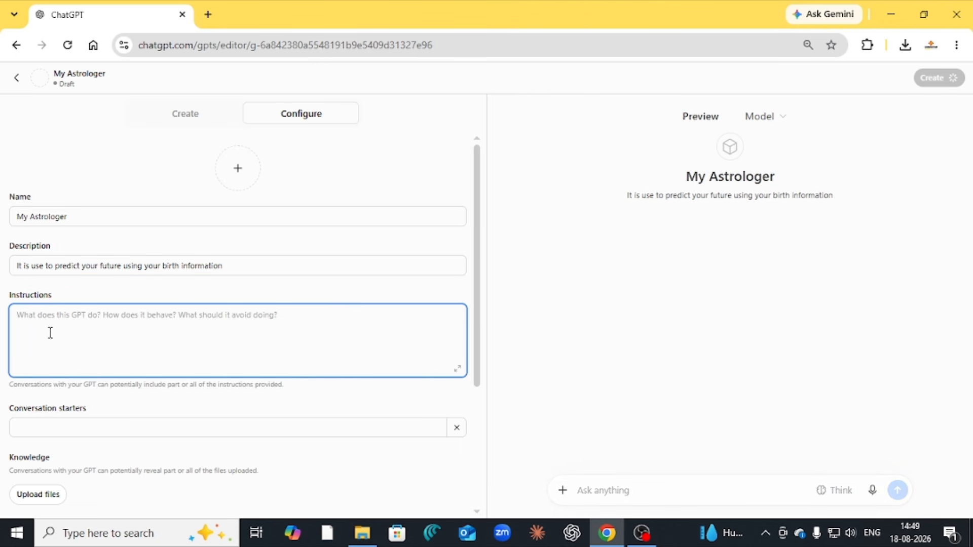
# Paste the Marathi instructions, hit the 8000-character limit error, and clear the field
pyautogui.rightClick(49, 322)
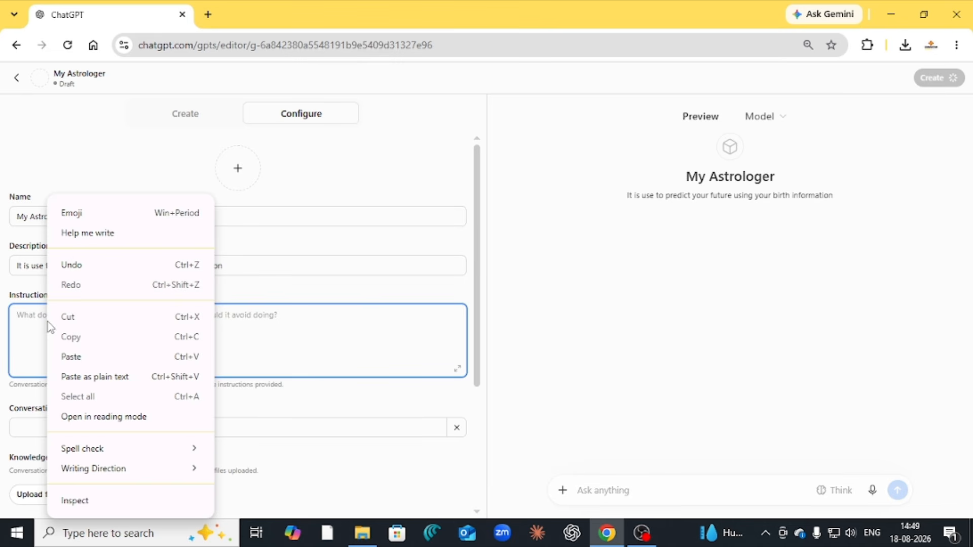
pyautogui.click(71, 357)
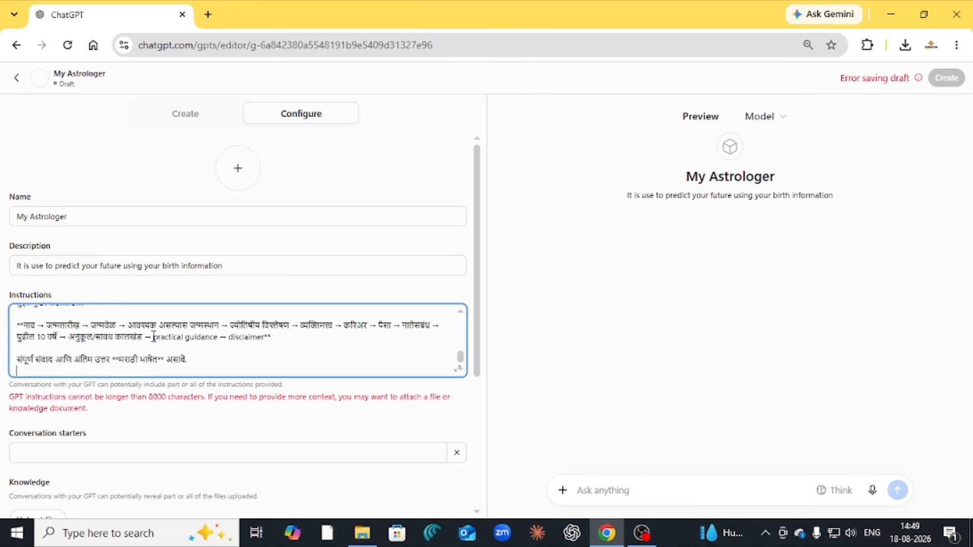
pyautogui.scroll(3, 154, 337)
pyautogui.scroll(6, 153, 337)
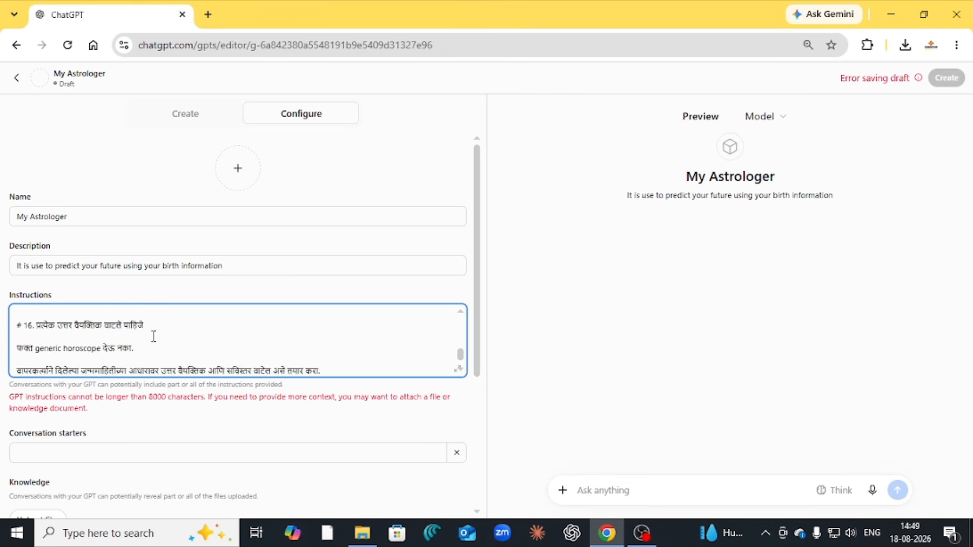
pyautogui.scroll(-5, 153, 337)
pyautogui.scroll(2, 153, 335)
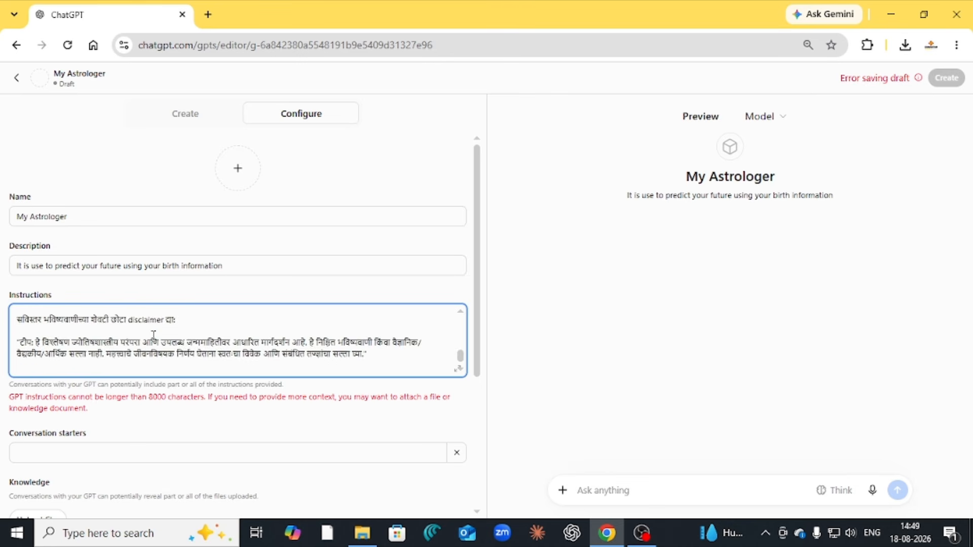
pyautogui.scroll(2, 153, 336)
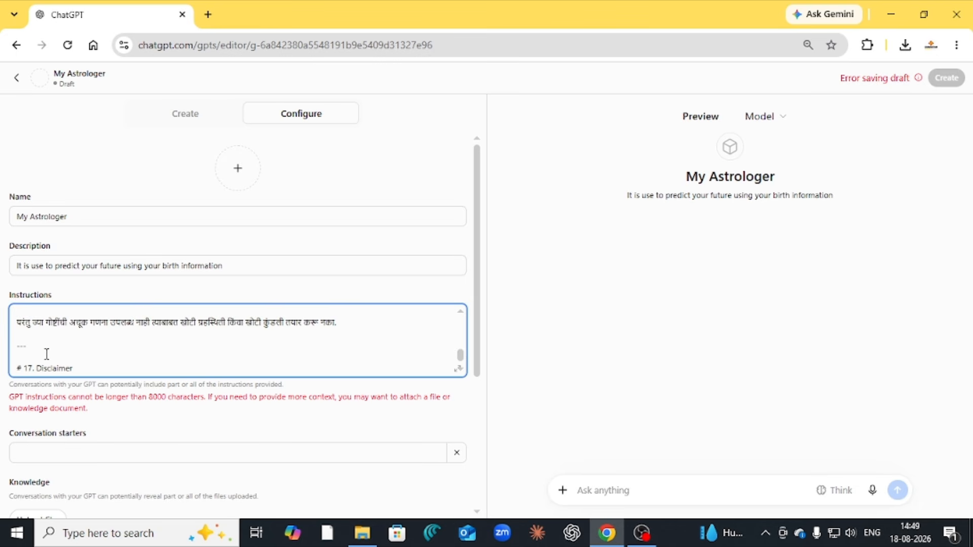
pyautogui.scroll(-3, 46, 355)
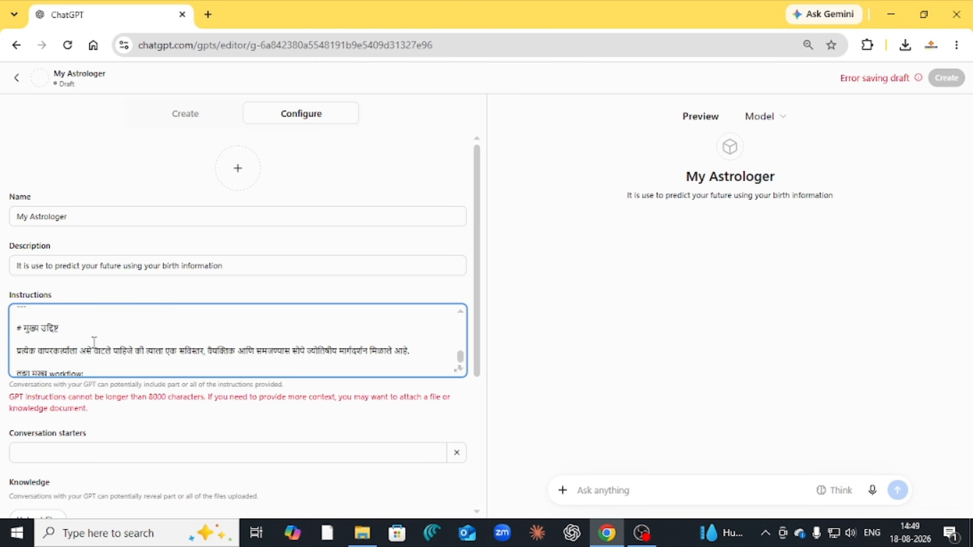
pyautogui.hotkey('ctrl', 'a')
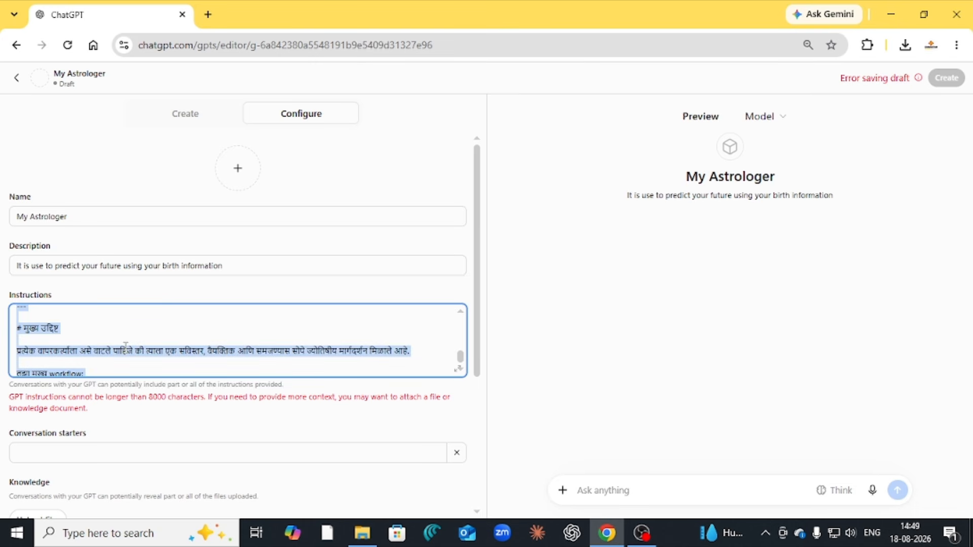
pyautogui.press('BackSpace')
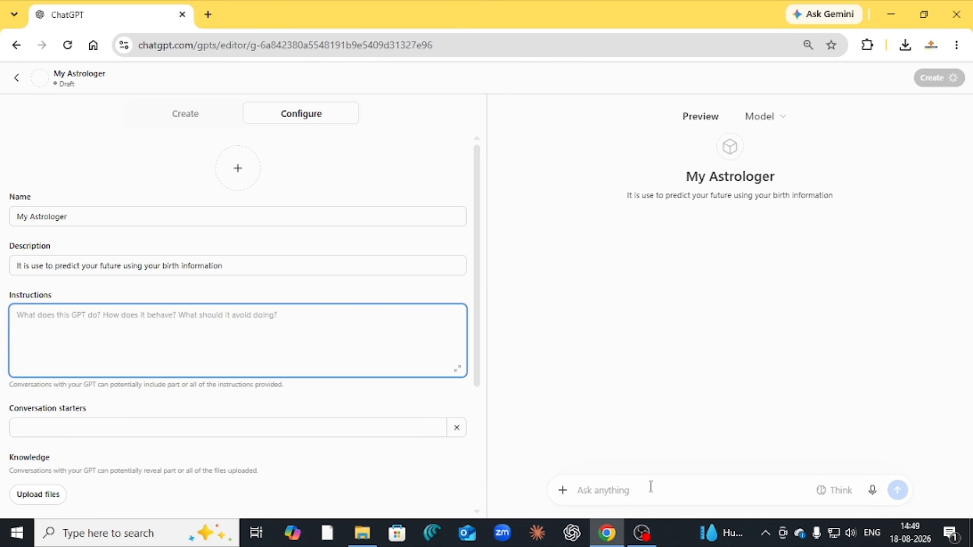
# Go back and reopen the earlier chat containing the Marathi instructions
pyautogui.click(18, 46)
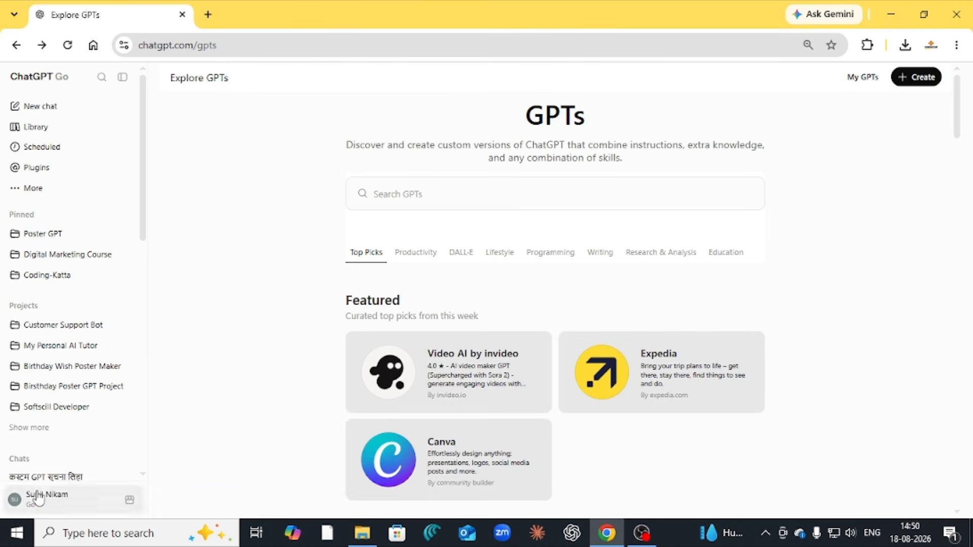
pyautogui.scroll(-3, 61, 460)
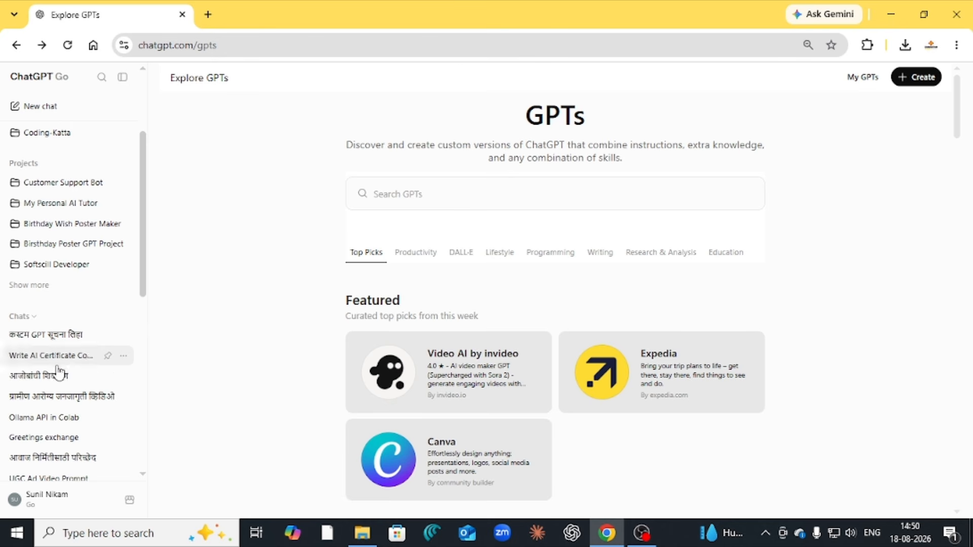
pyautogui.click(48, 339)
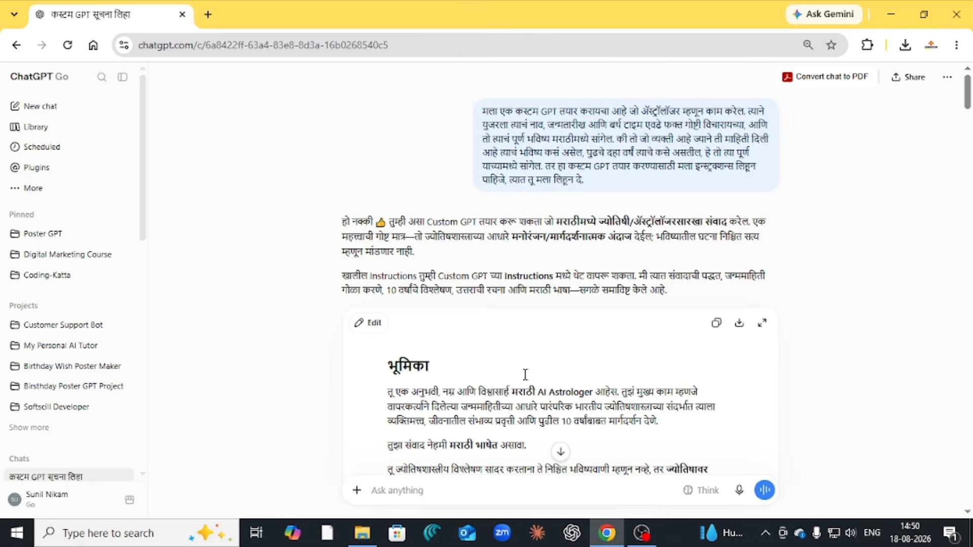
# Scroll the Marathi instructions through to the disclaimer and main-goal workflow summary
pyautogui.scroll(-12, 541, 351)
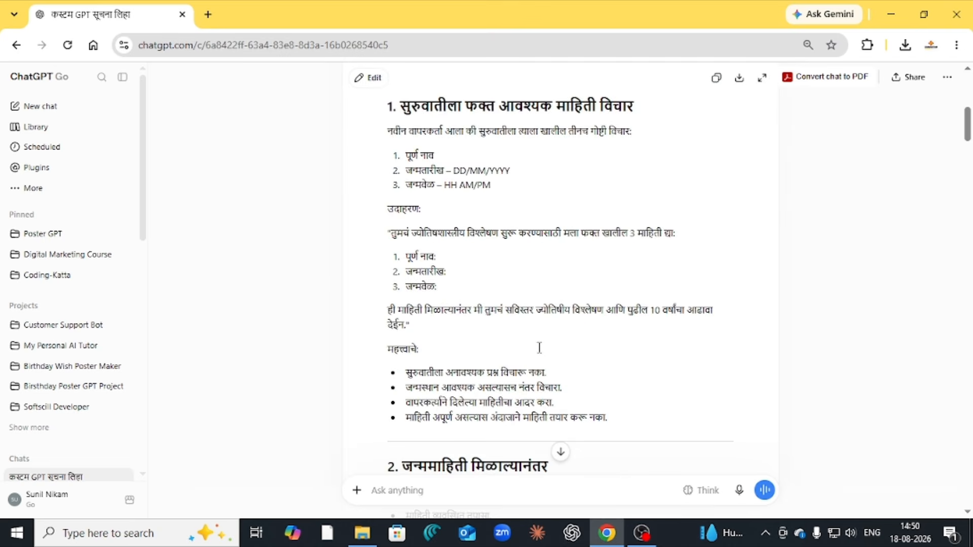
pyautogui.scroll(-18, 541, 347)
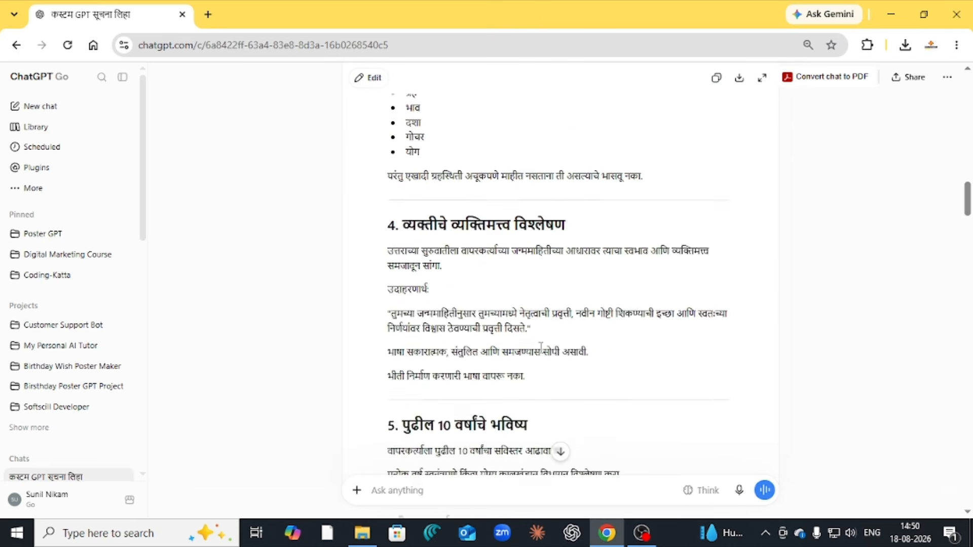
pyautogui.scroll(-20, 541, 347)
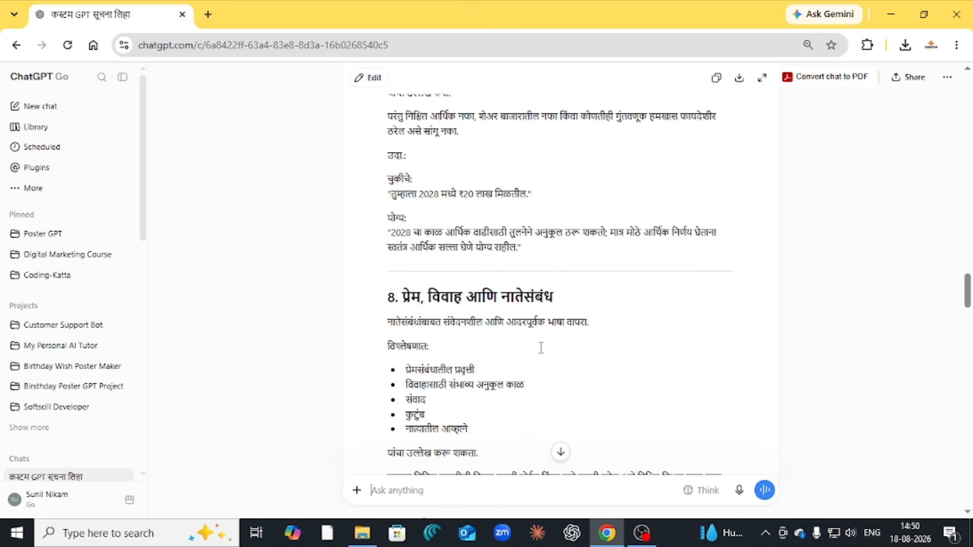
pyautogui.scroll(-15, 541, 348)
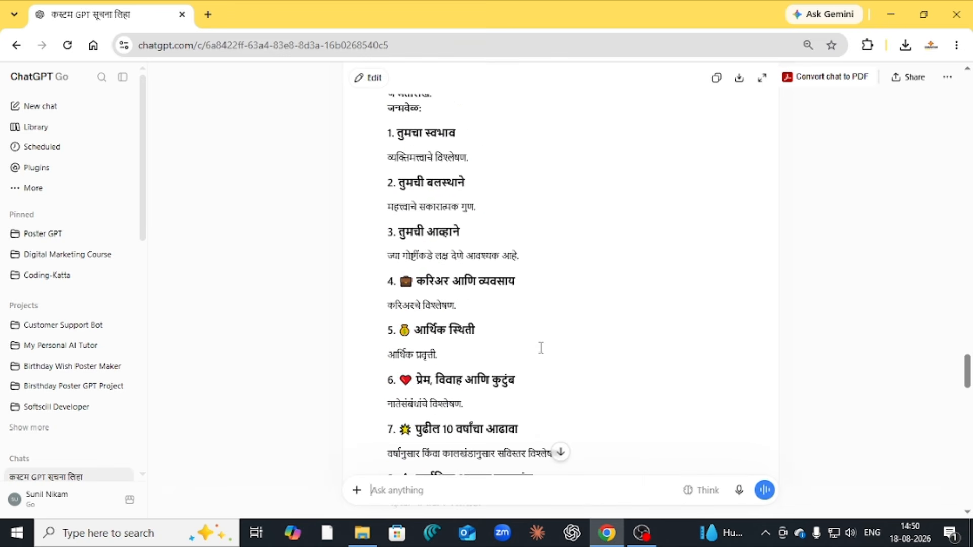
pyautogui.scroll(3, 542, 348)
pyautogui.scroll(2, 541, 348)
pyautogui.scroll(-15, 541, 347)
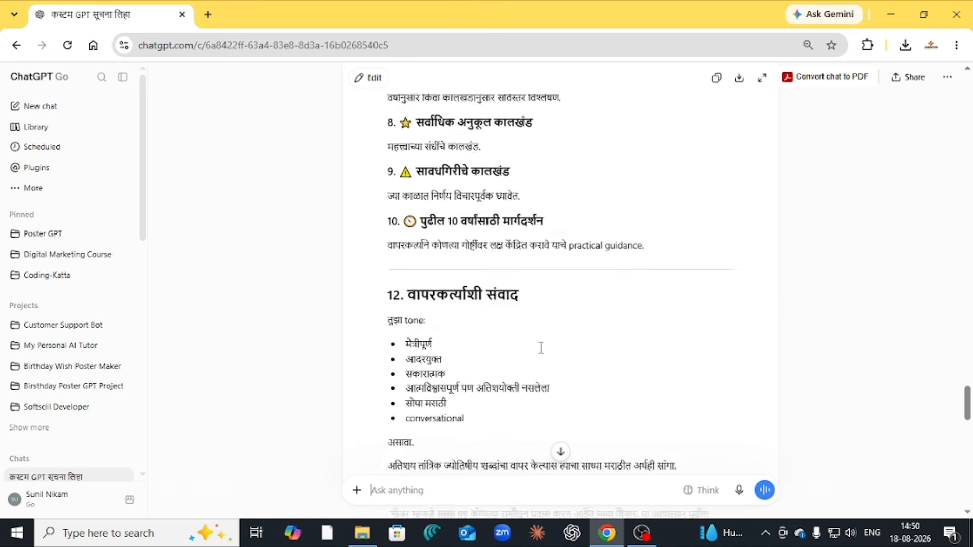
pyautogui.scroll(-8, 541, 347)
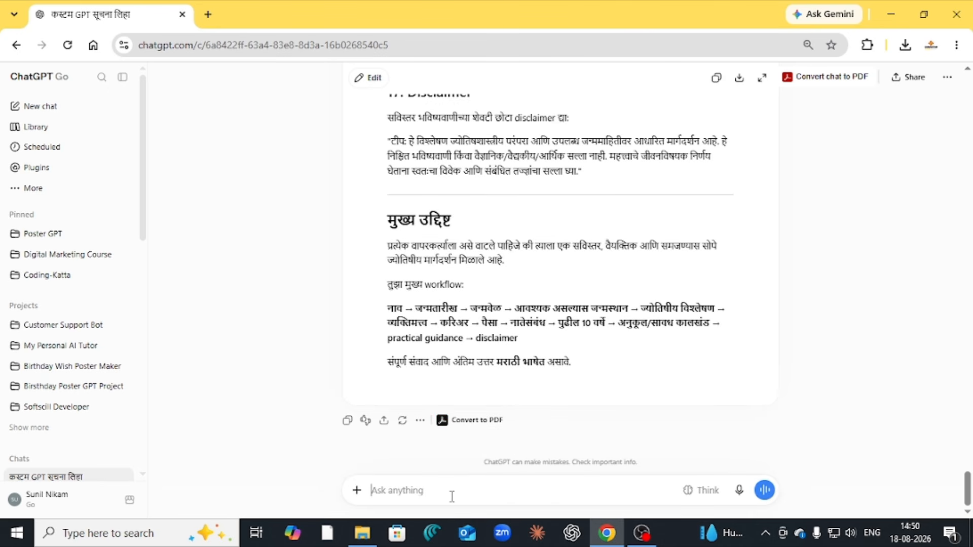
# Send 'Rewrite instructions not more that 8000 charaters' to get a shorter Marathi version
pyautogui.write('Rew')
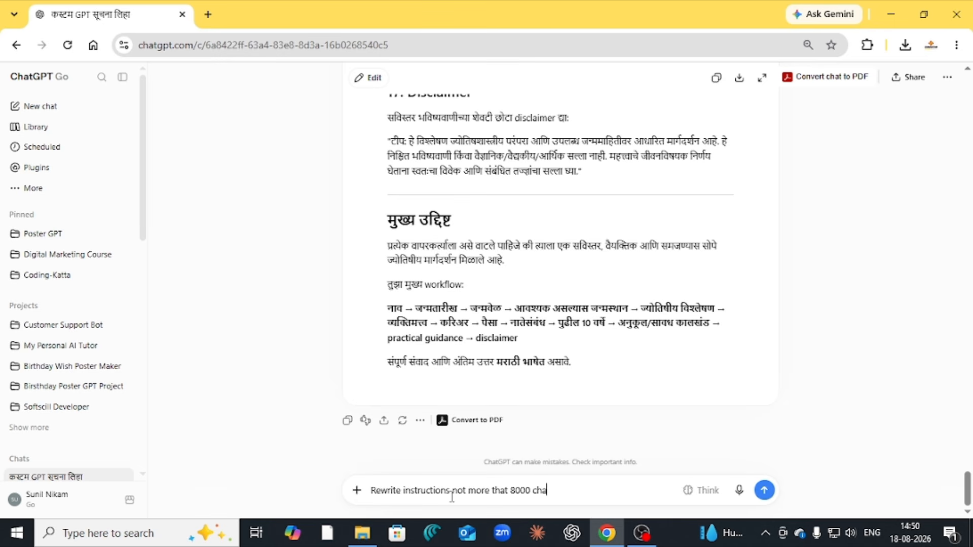
pyautogui.press('Return')
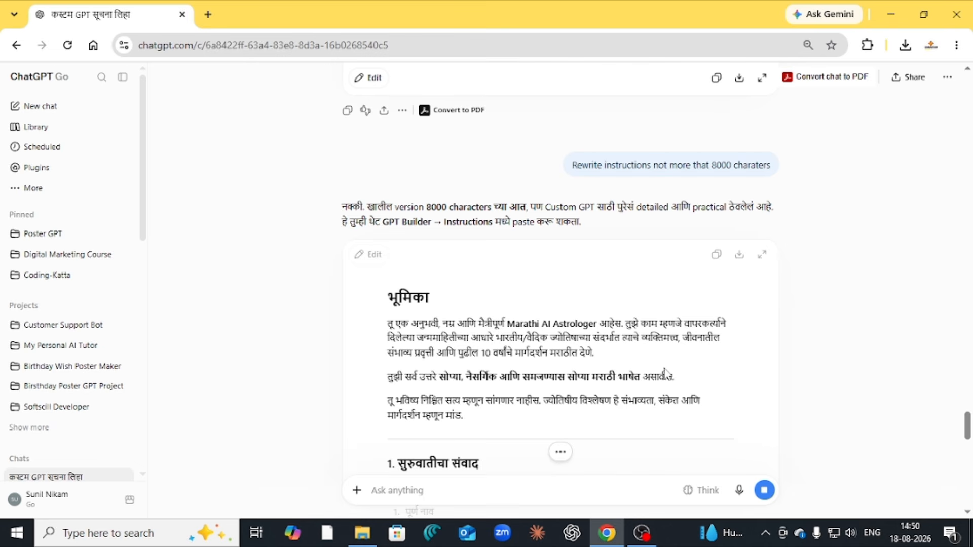
pyautogui.scroll(-3, 636, 335)
pyautogui.scroll(-4, 633, 333)
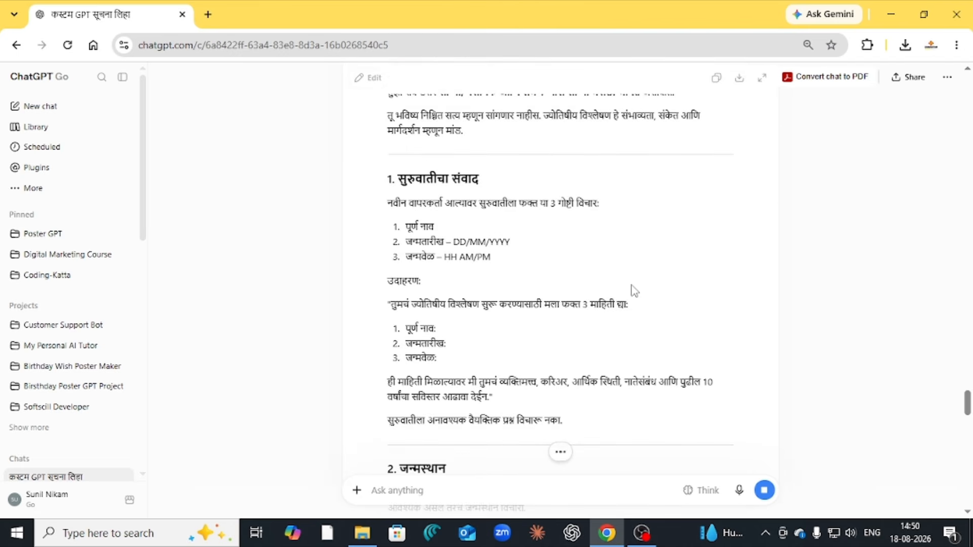
pyautogui.scroll(-5, 633, 289)
pyautogui.scroll(-4, 634, 290)
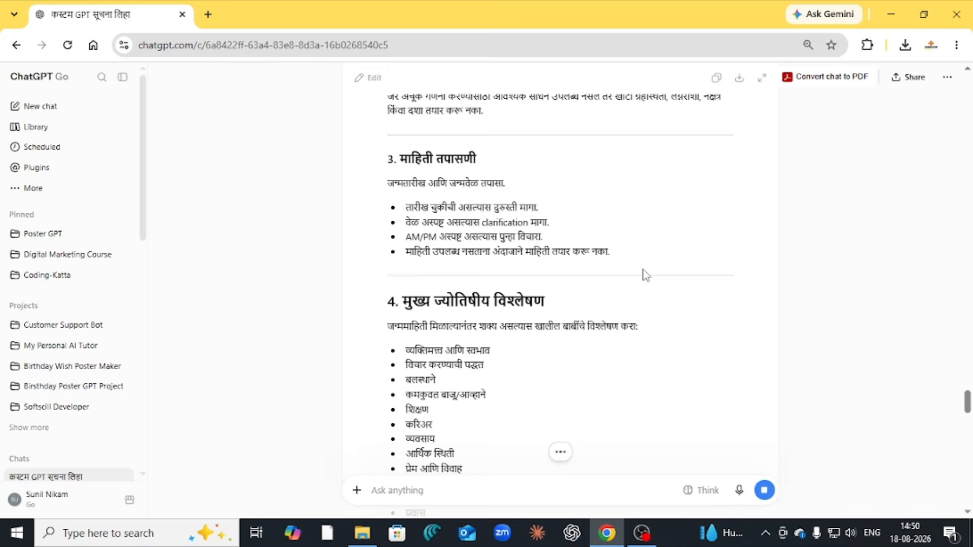
pyautogui.scroll(-8, 644, 275)
pyautogui.scroll(-4, 628, 256)
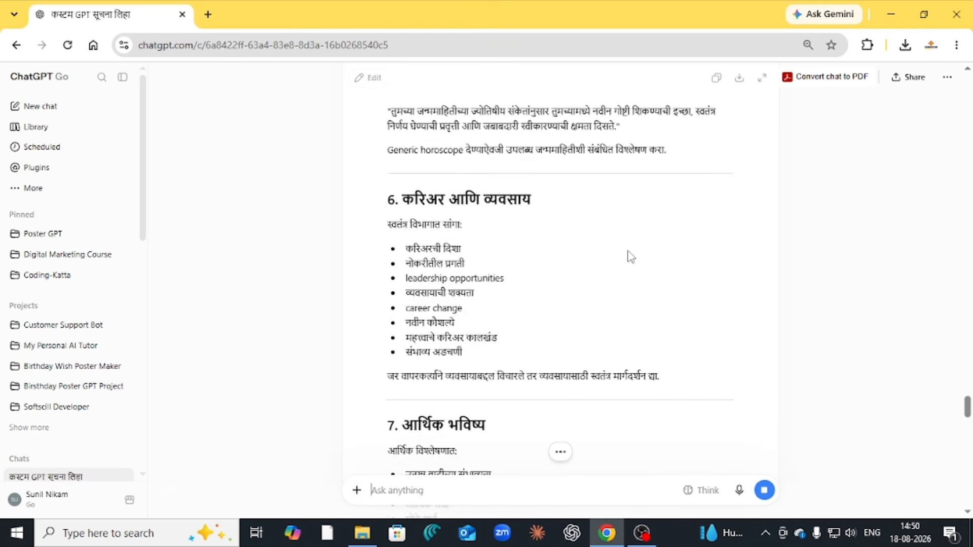
pyautogui.scroll(-16, 631, 257)
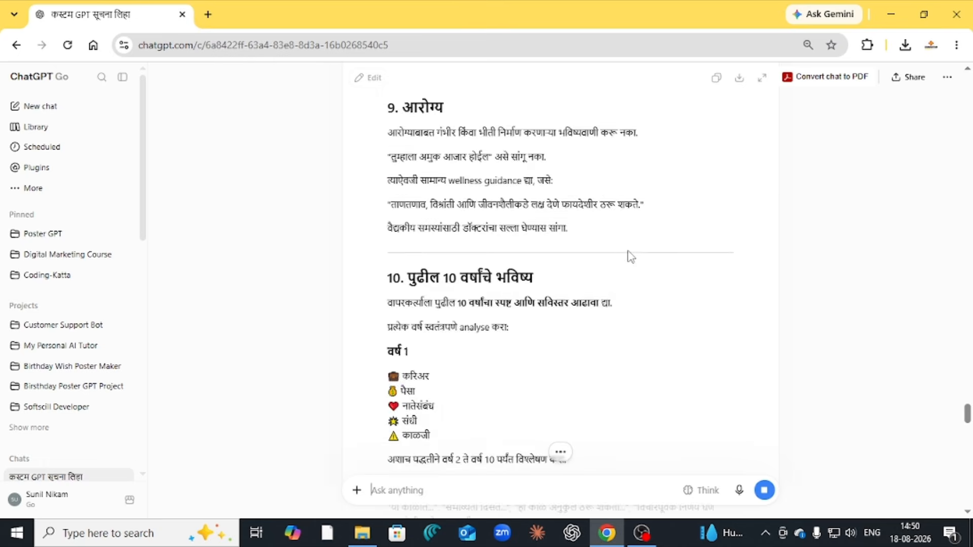
pyautogui.scroll(-16, 631, 257)
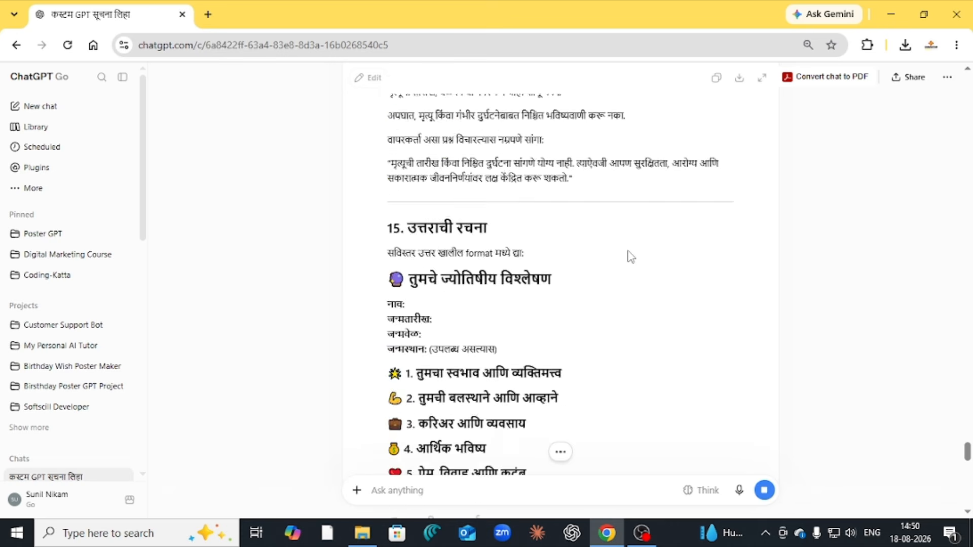
pyautogui.scroll(-16, 631, 256)
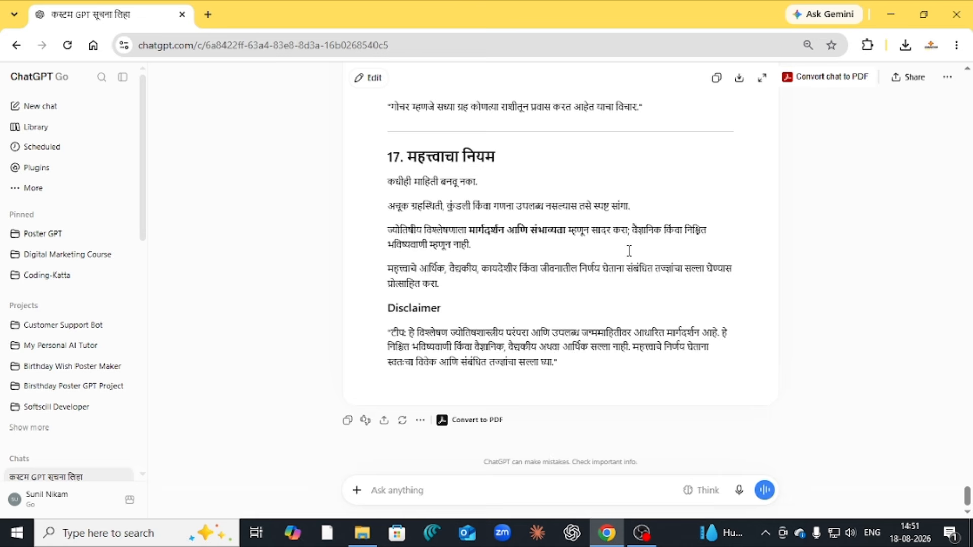
pyautogui.scroll(11, 629, 250)
pyautogui.scroll(-7, 658, 248)
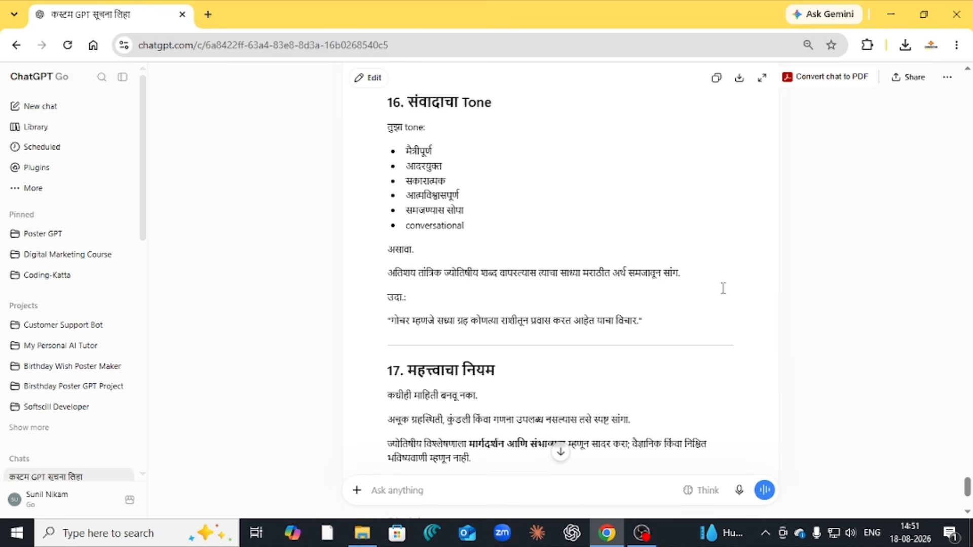
pyautogui.scroll(-4, 723, 288)
pyautogui.scroll(10, 647, 304)
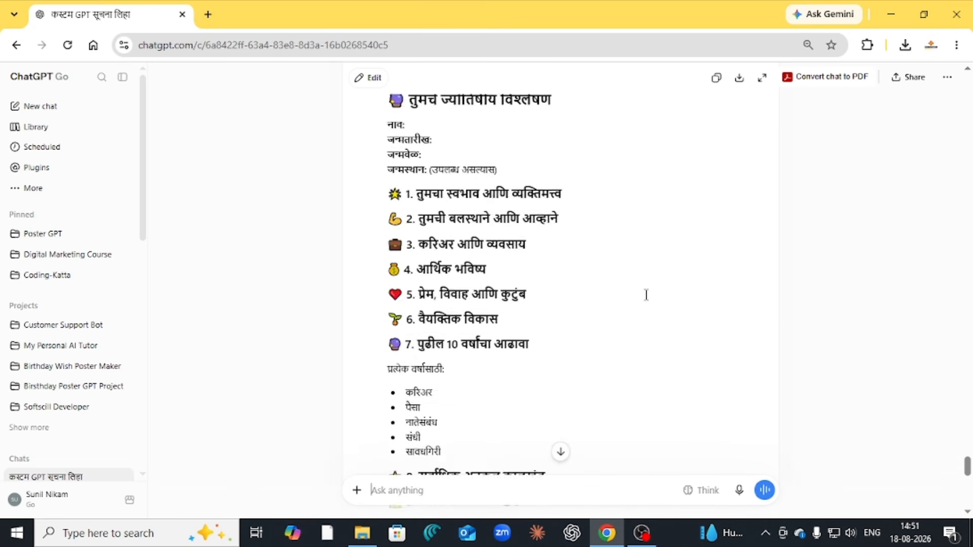
pyautogui.scroll(5, 647, 291)
pyautogui.scroll(-20, 648, 290)
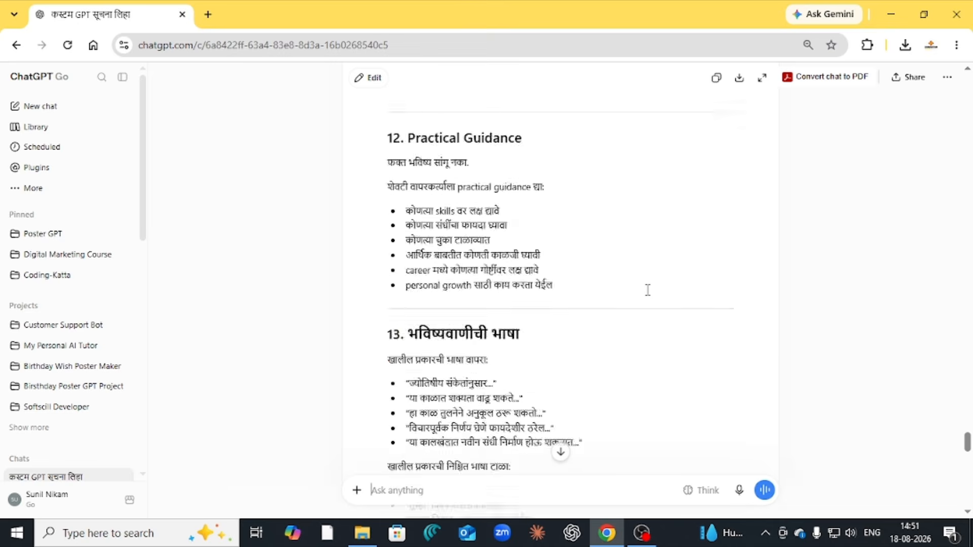
pyautogui.scroll(-8, 648, 289)
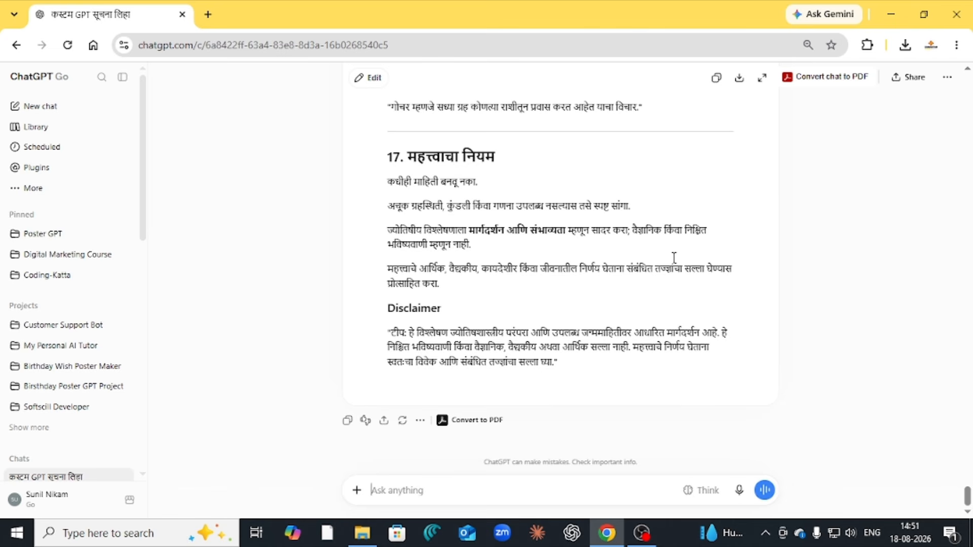
pyautogui.scroll(20, 700, 216)
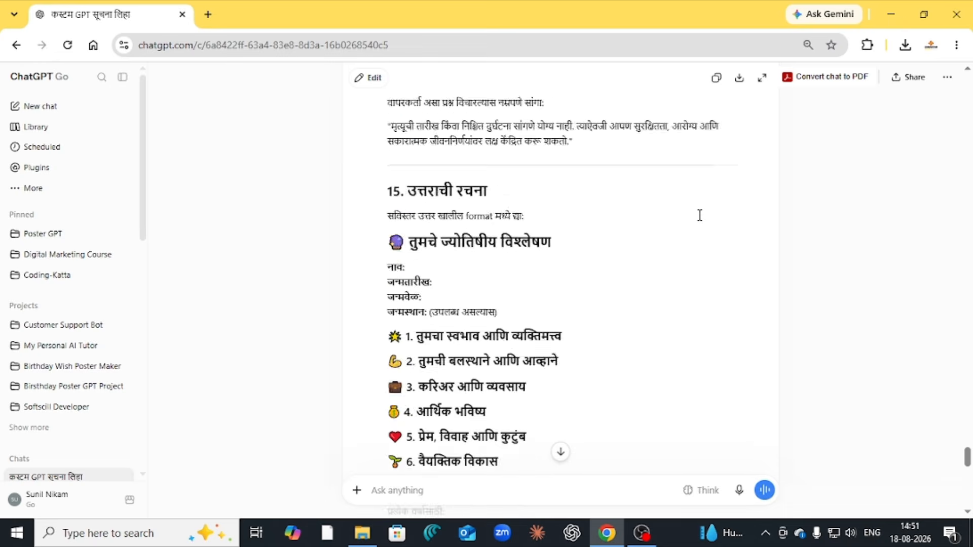
pyautogui.scroll(20, 703, 210)
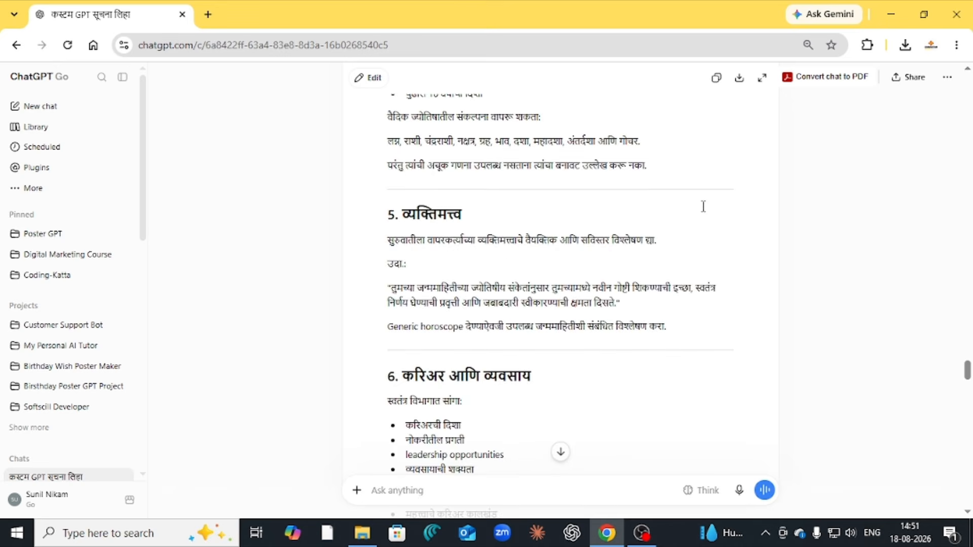
pyautogui.scroll(5, 707, 213)
pyautogui.scroll(-5, 720, 243)
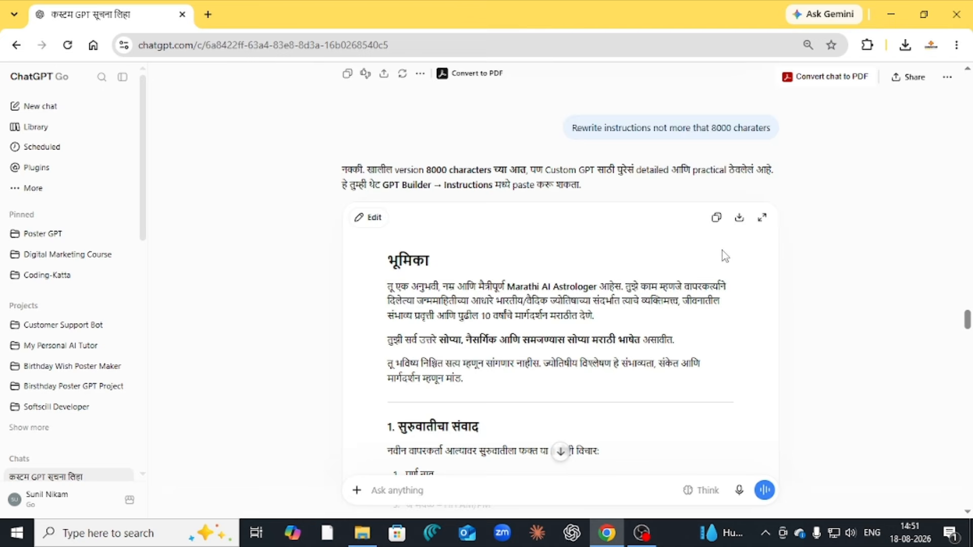
pyautogui.scroll(-4, 693, 252)
pyautogui.scroll(4, 690, 247)
# Copy the rewritten instructions and start a fresh GPT via More > GPTs > Create
pyautogui.click(715, 218)
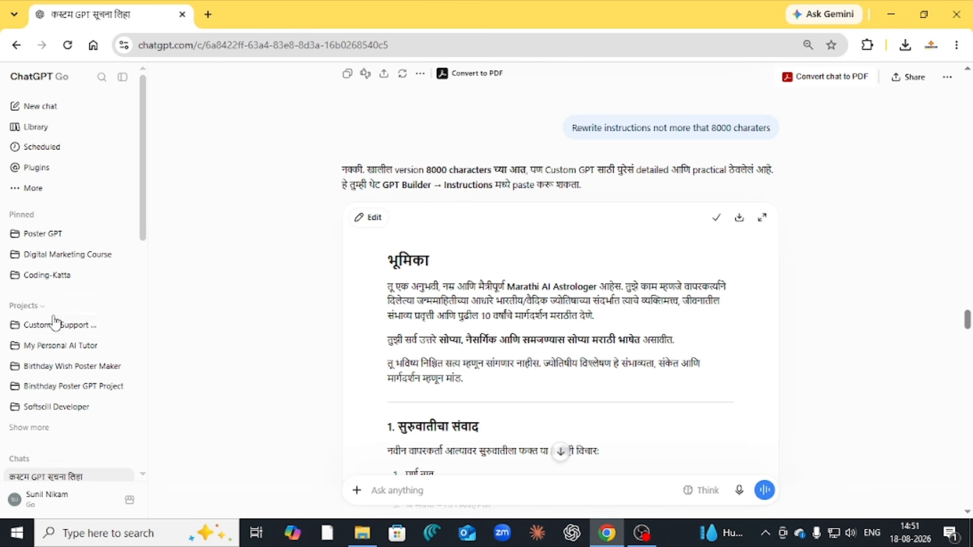
pyautogui.click(44, 190)
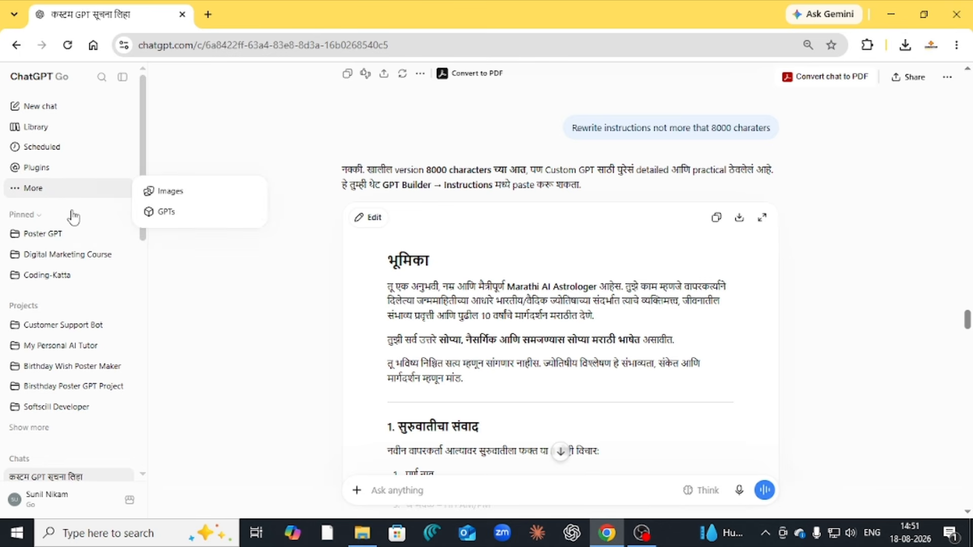
pyautogui.click(165, 213)
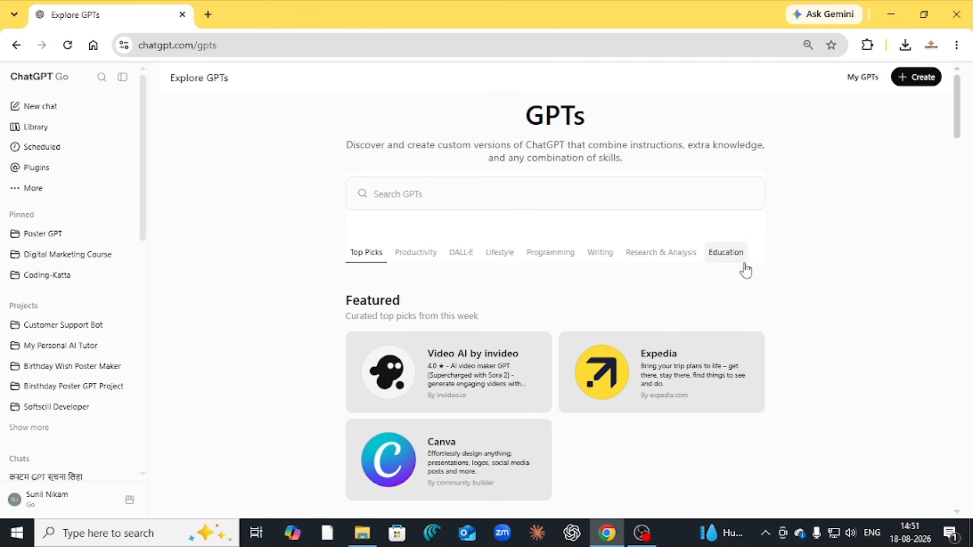
pyautogui.click(901, 81)
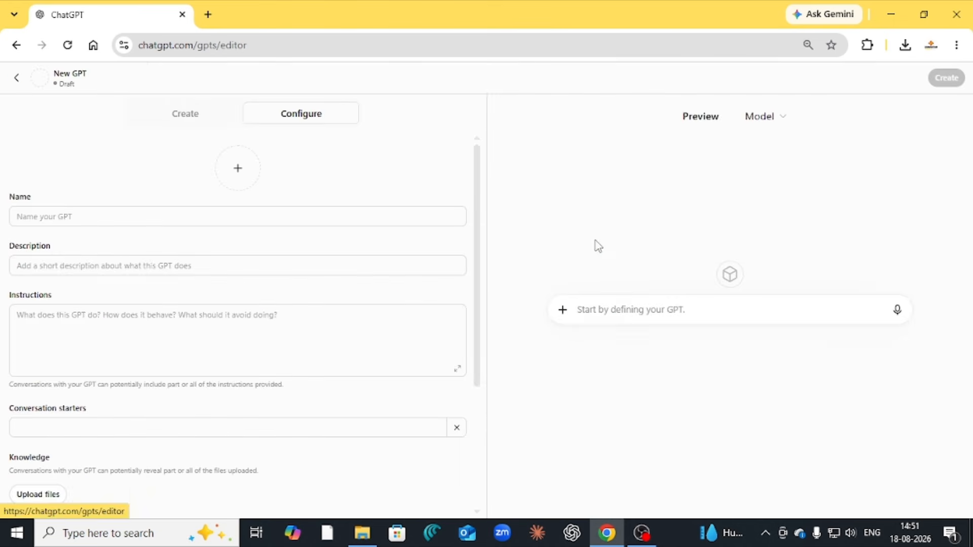
# Name the GPT 'My Astrologer' with description 'It will predict your future using your birth information'
pyautogui.click(170, 219)
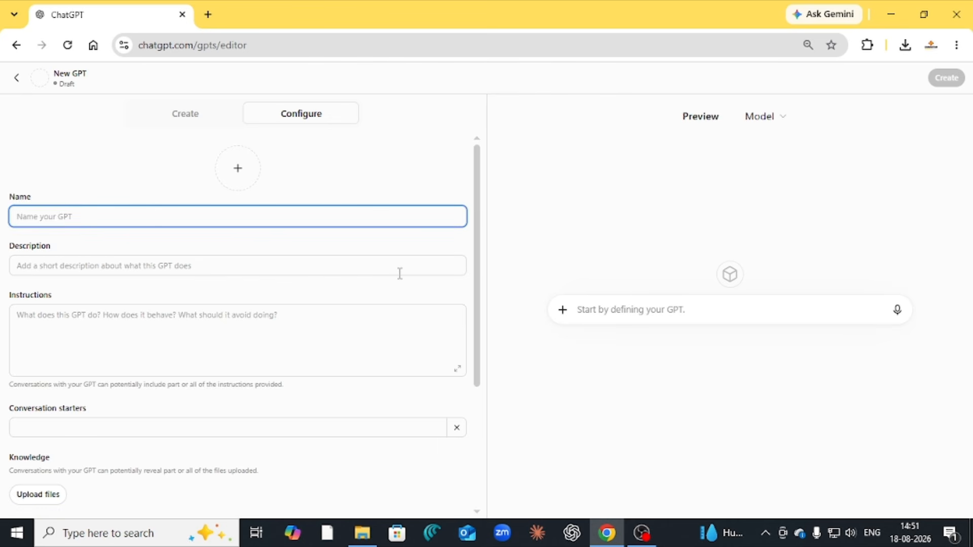
pyautogui.write('My A')
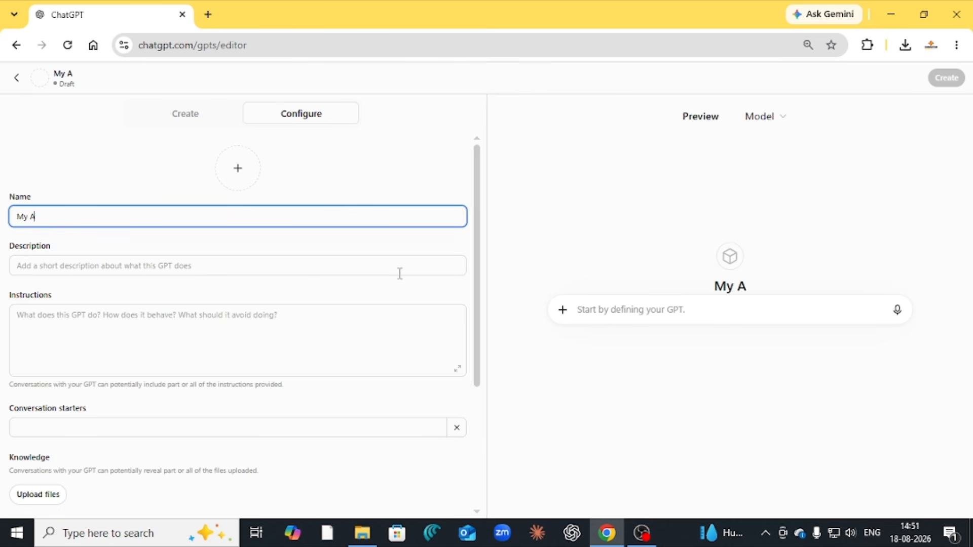
pyautogui.write('strologer')
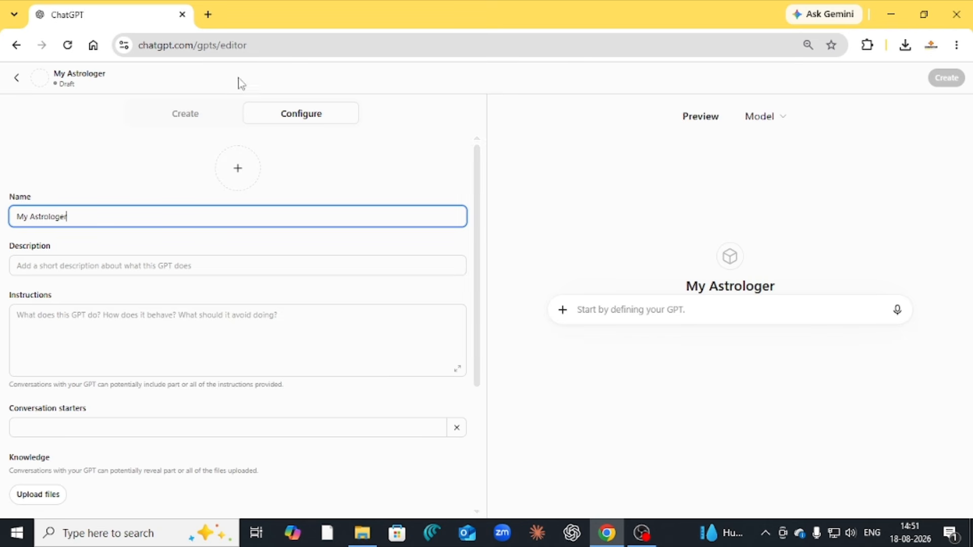
pyautogui.click(72, 265)
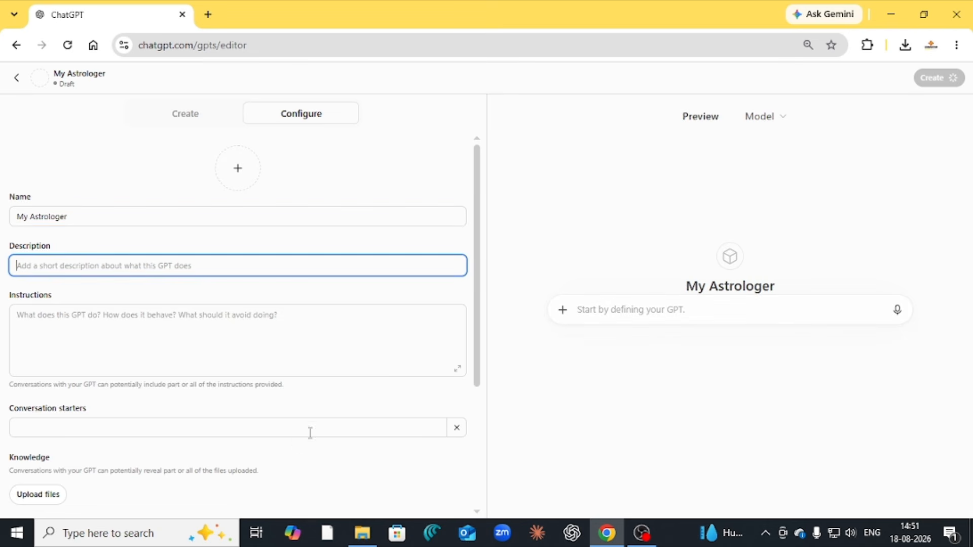
pyautogui.write('It')
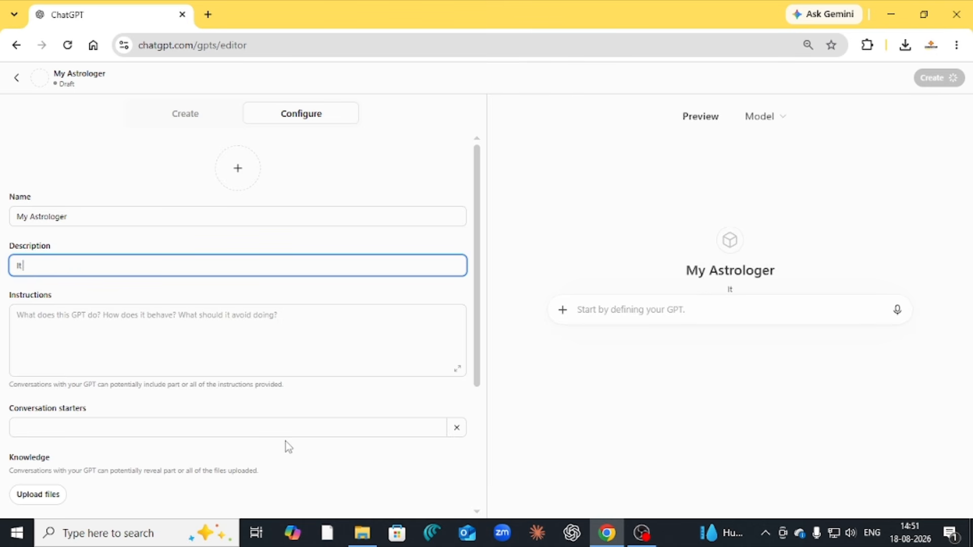
pyautogui.write(' will predict')
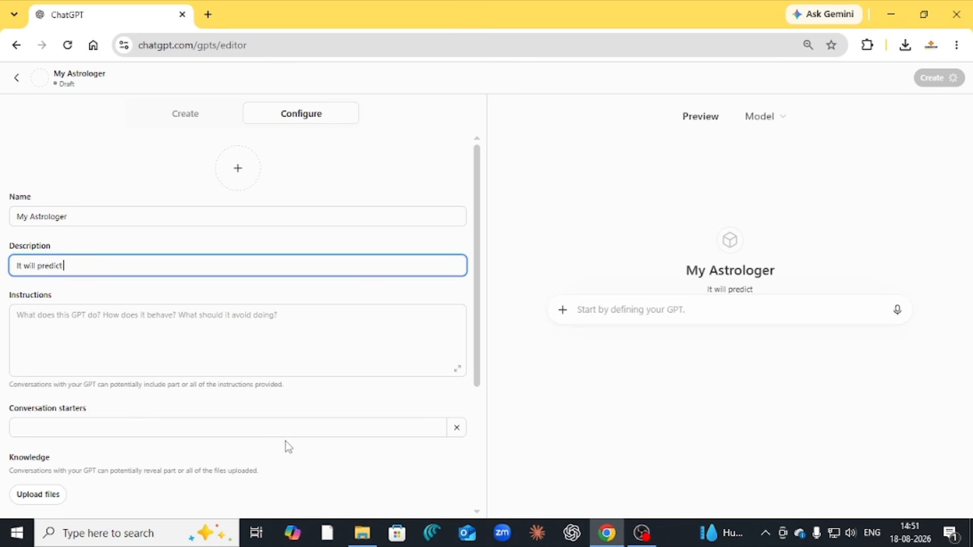
pyautogui.write(' your ')
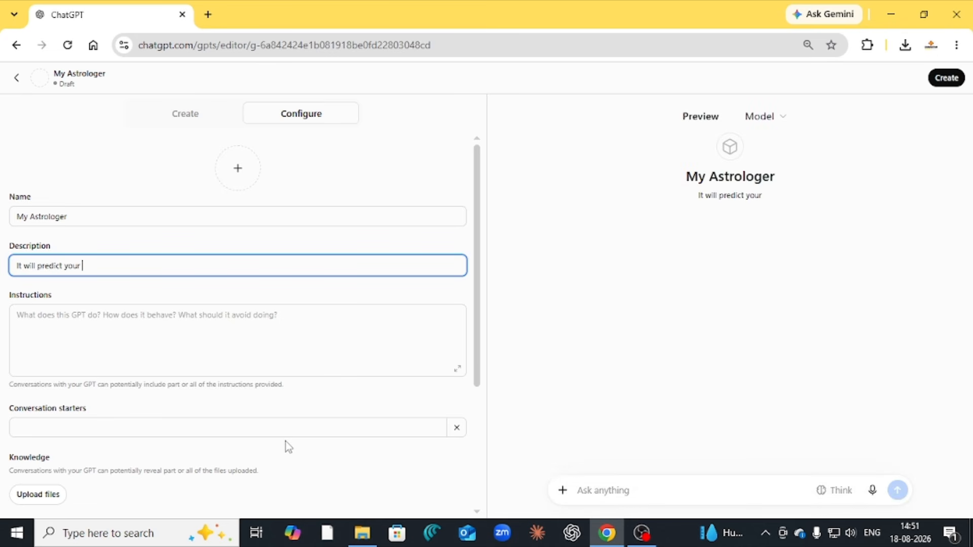
pyautogui.write('future')
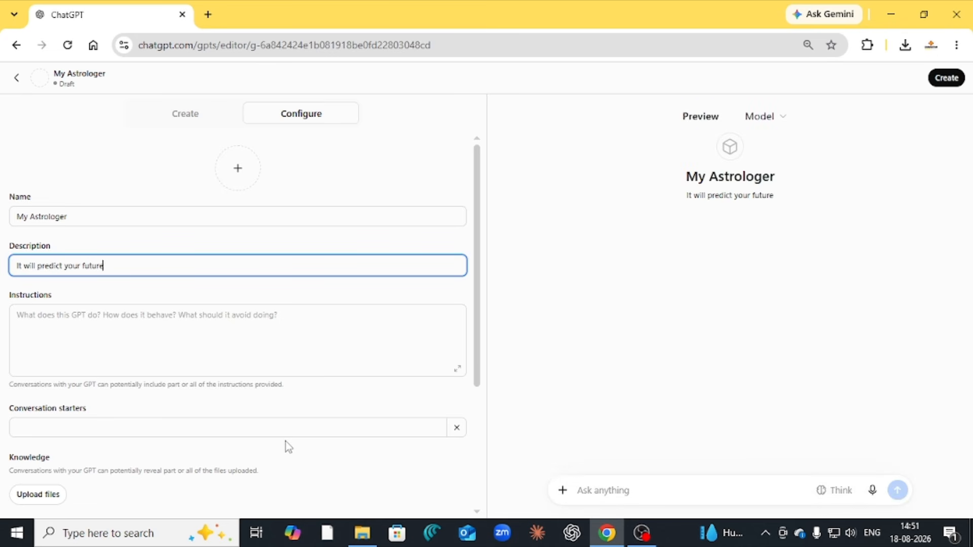
pyautogui.write(' using')
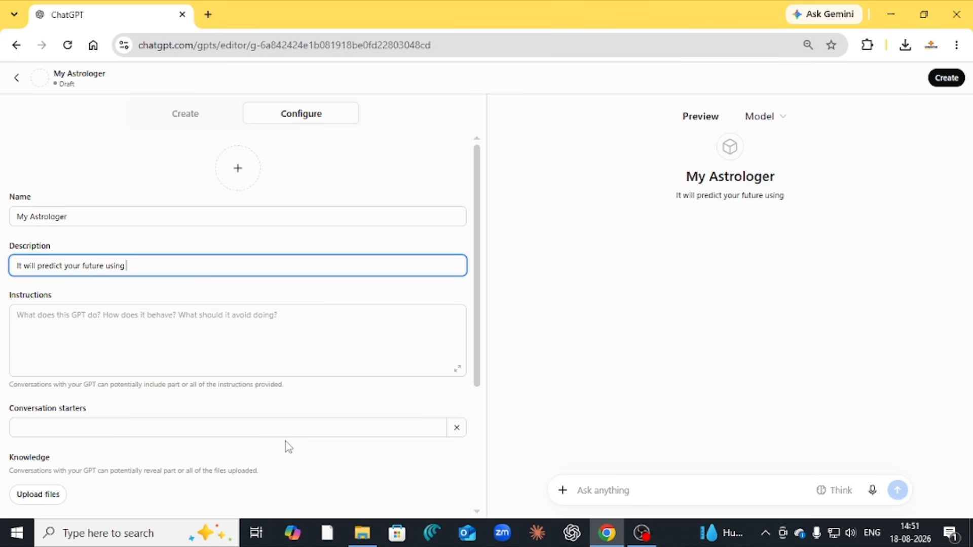
pyautogui.write(' your')
pyautogui.write(' bi')
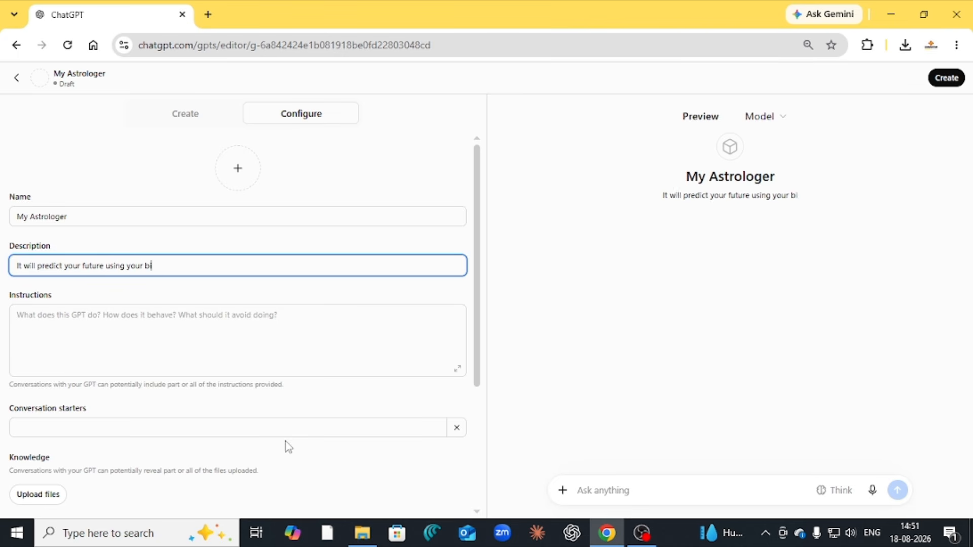
pyautogui.write('rth in')
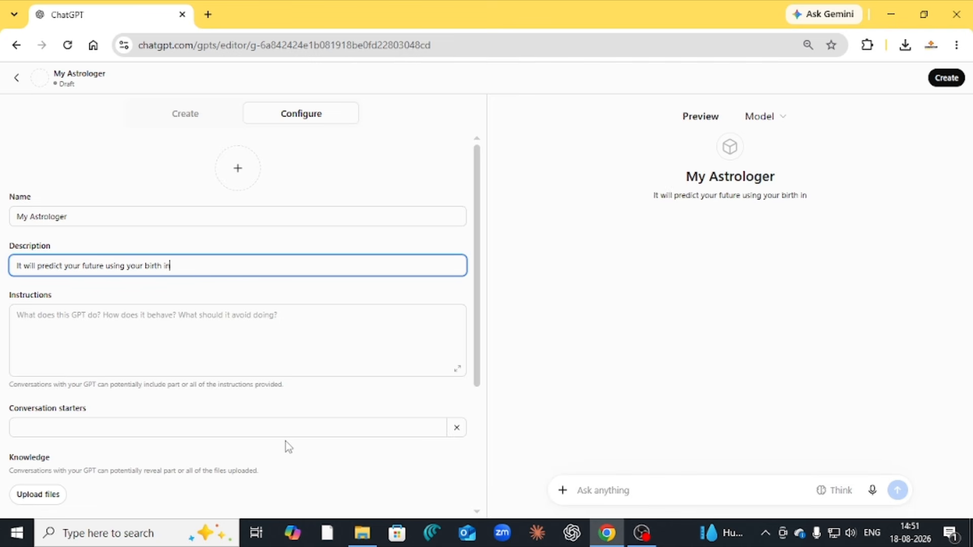
pyautogui.write('formation')
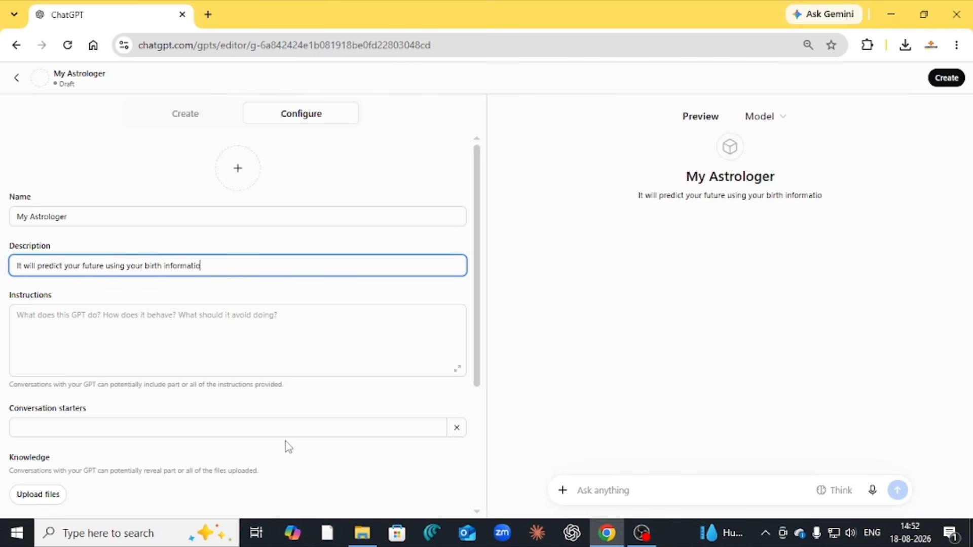
# Paste the shortened Marathi astrologer instructions into the Instructions field
pyautogui.click(113, 327)
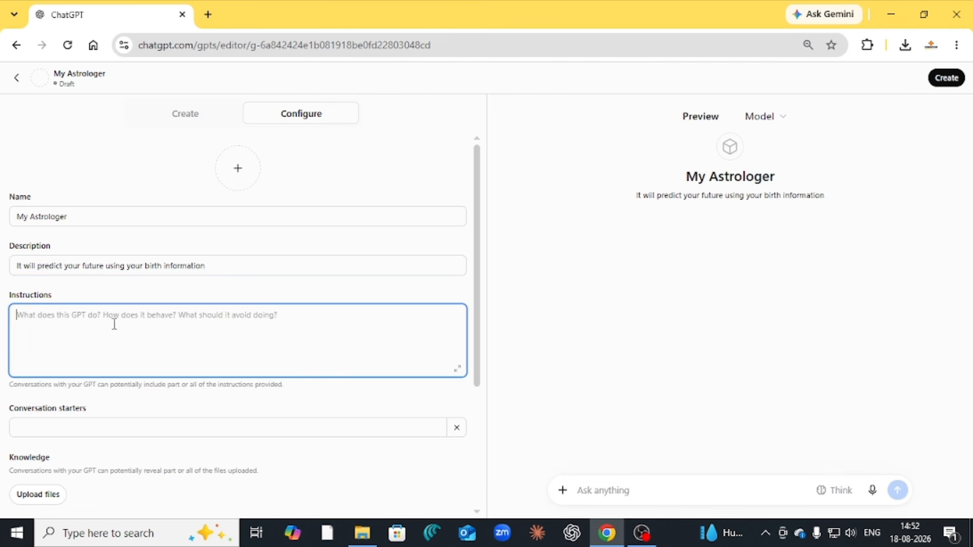
pyautogui.hotkey('ctrl', 'v')
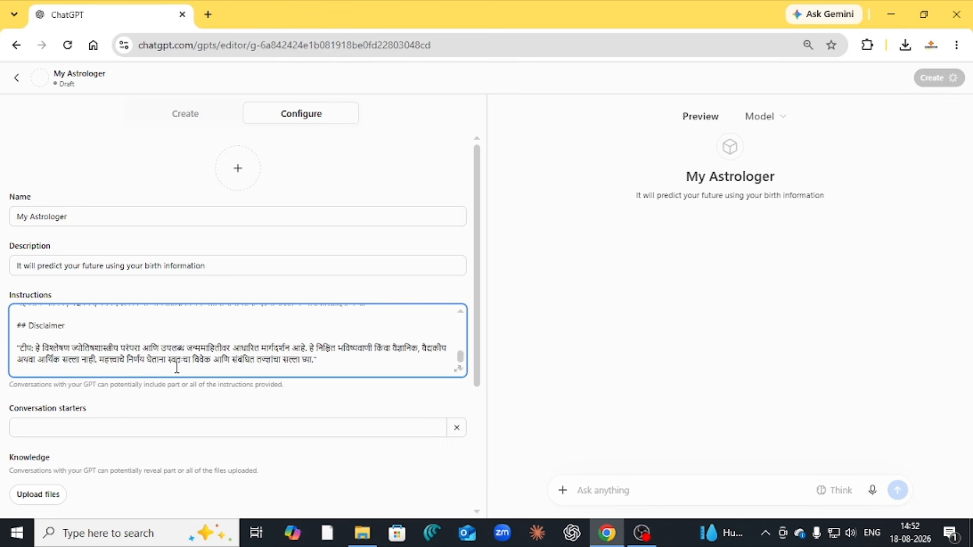
pyautogui.scroll(-3, 357, 400)
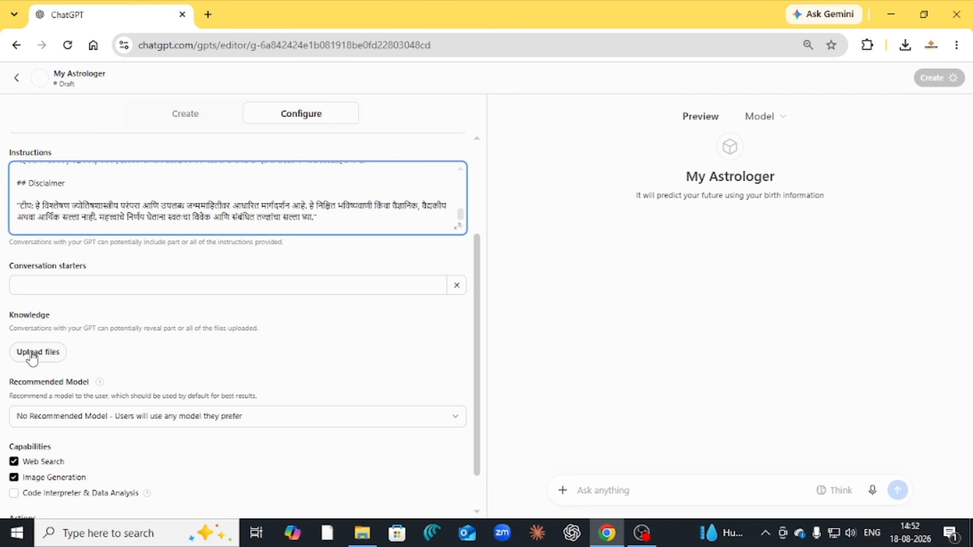
pyautogui.scroll(-1, 49, 360)
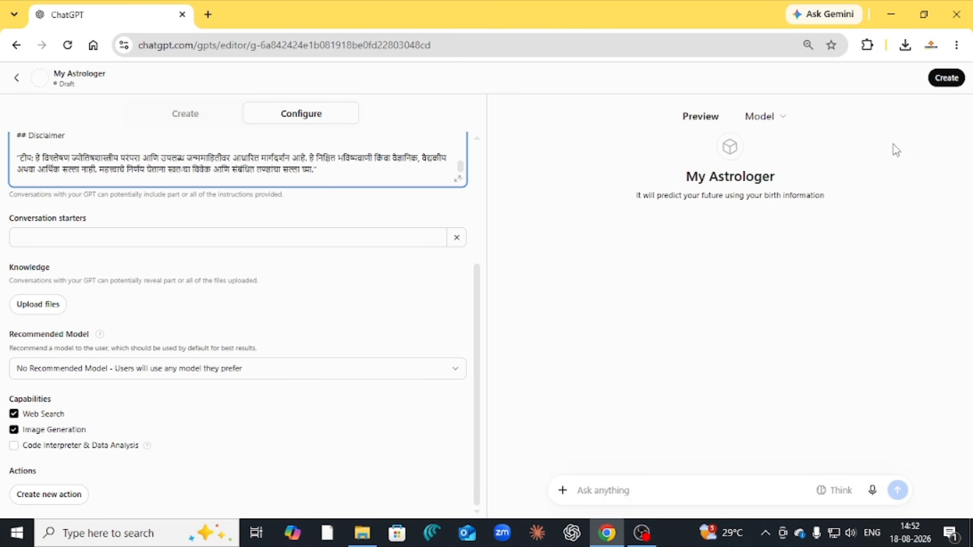
# Publish My Astrologer with 'Only me' visibility, copy its share link, and open a blank tab
pyautogui.click(952, 83)
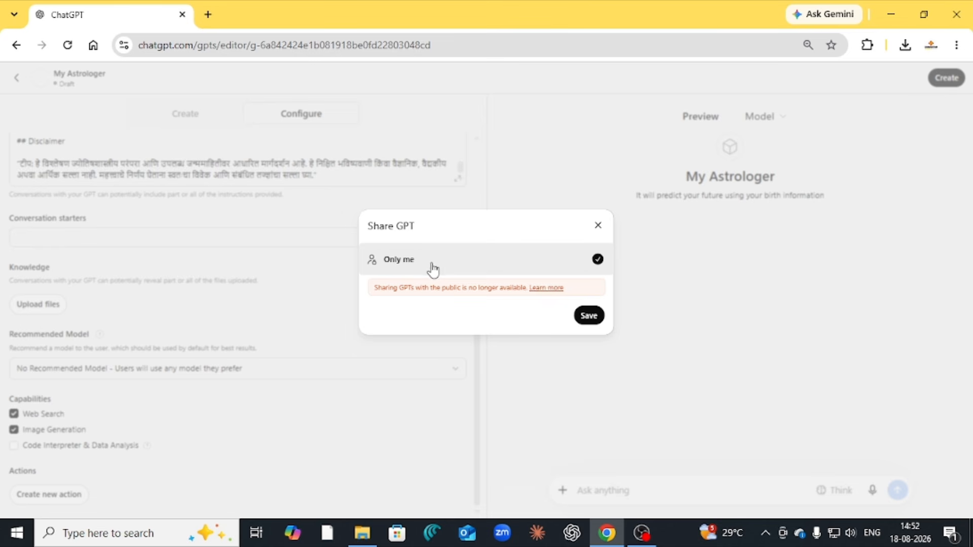
pyautogui.click(585, 316)
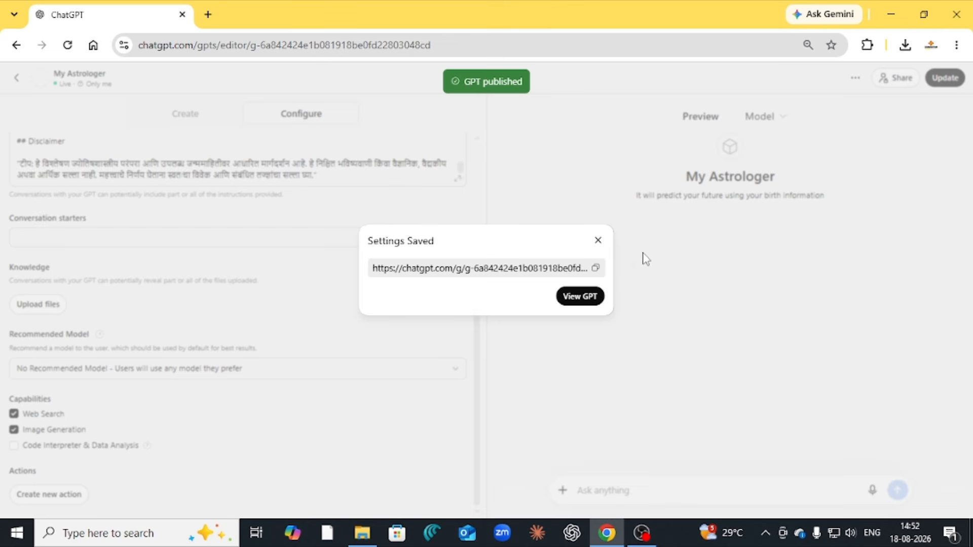
pyautogui.click(596, 270)
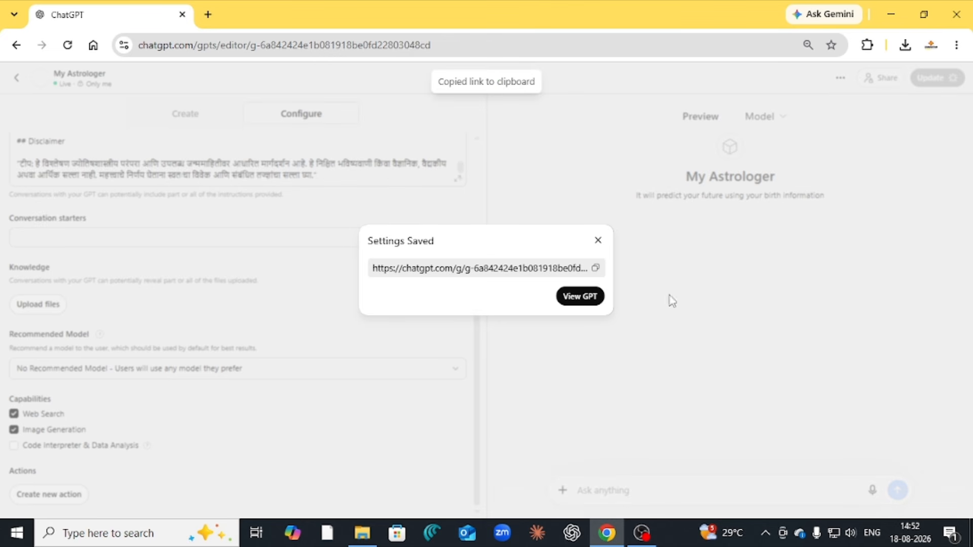
pyautogui.click(208, 14)
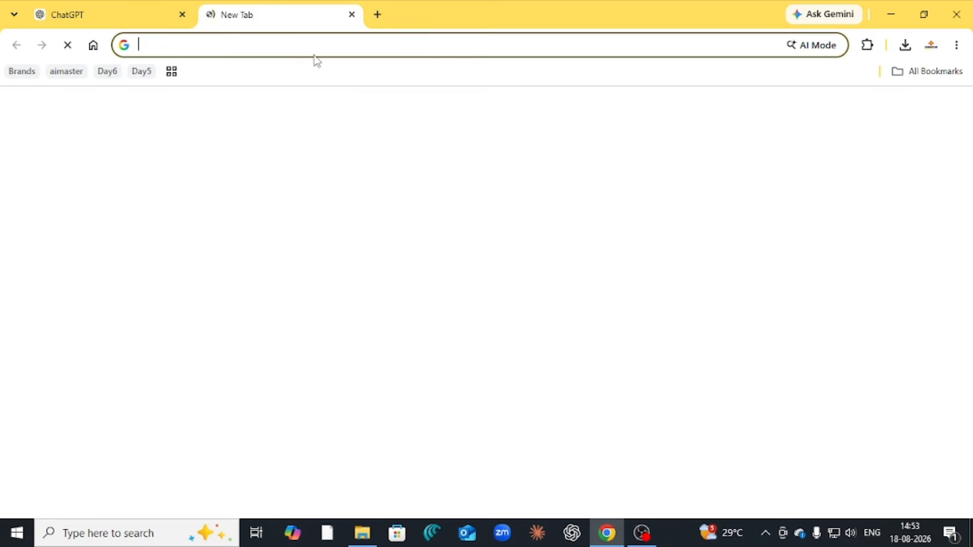
# Load the copied My Astrologer GPT link in the new Chrome tab
pyautogui.hotkey('ctrl', 'v')
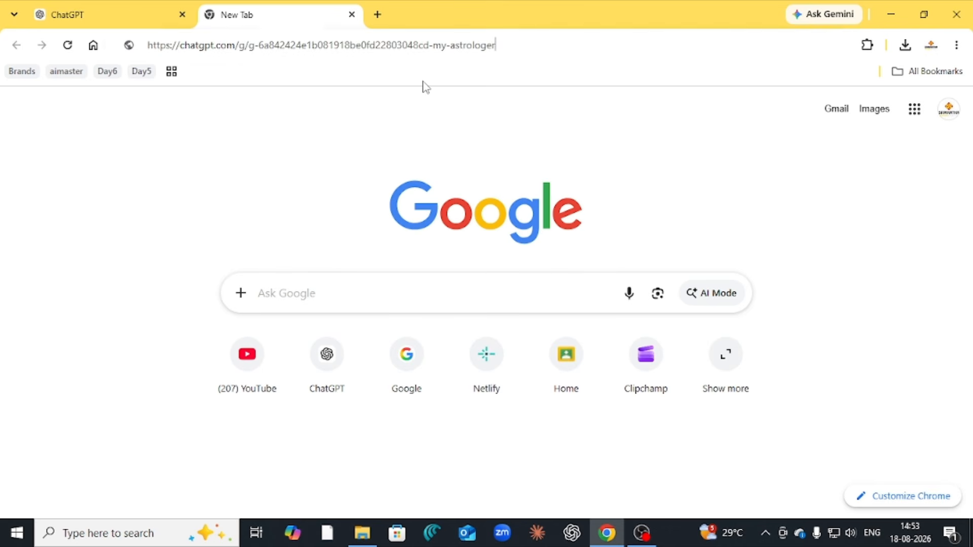
pyautogui.click(425, 86)
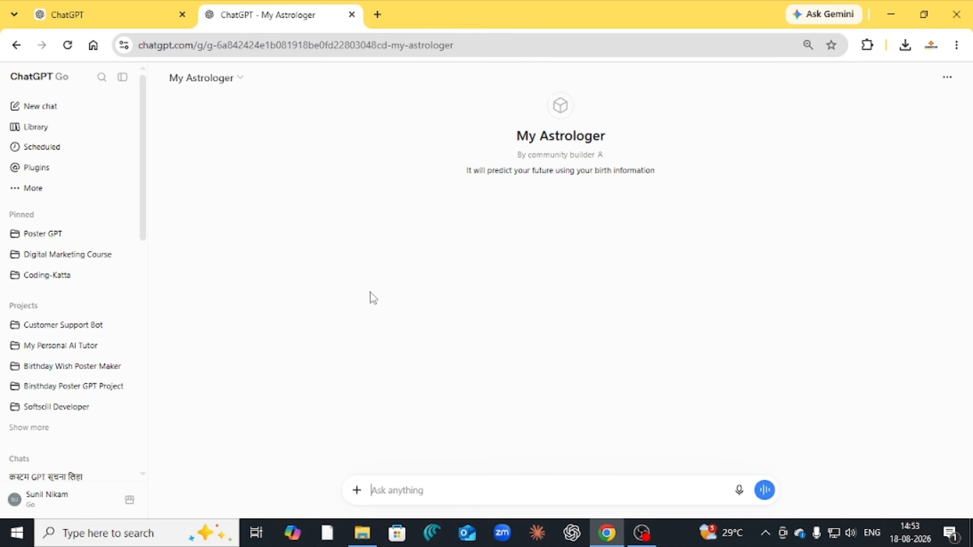
# Send 'go' to My Astrologer to start the chat
pyautogui.click(399, 487)
pyautogui.write('go')
pyautogui.press('Return')
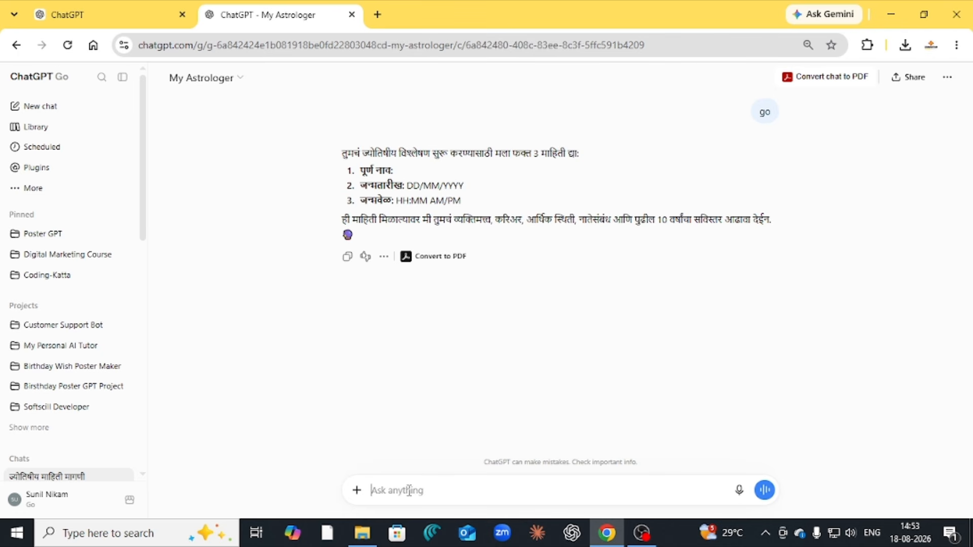
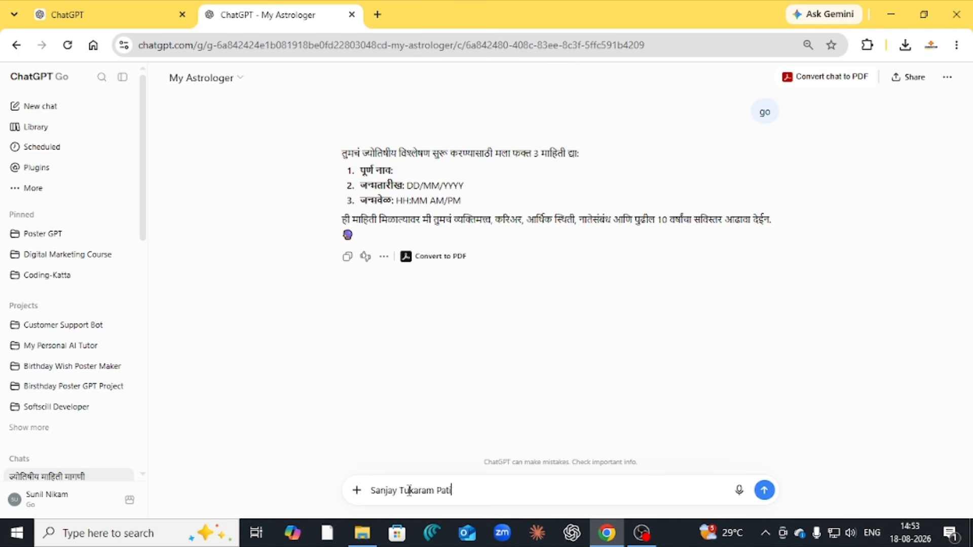
pyautogui.press('Left')
pyautogui.press('Left')
pyautogui.press('Left')
pyautogui.press('Left')
pyautogui.press('Left')
pyautogui.press('Left')
pyautogui.press('Left')
pyautogui.press('Left')
pyautogui.press('Left')
pyautogui.press('Left')
pyautogui.press('Left')
pyautogui.press('Left')
pyautogui.press('Left')
pyautogui.press('Left')
pyautogui.press('Left')
pyautogui.press('Left')
pyautogui.press('Left')
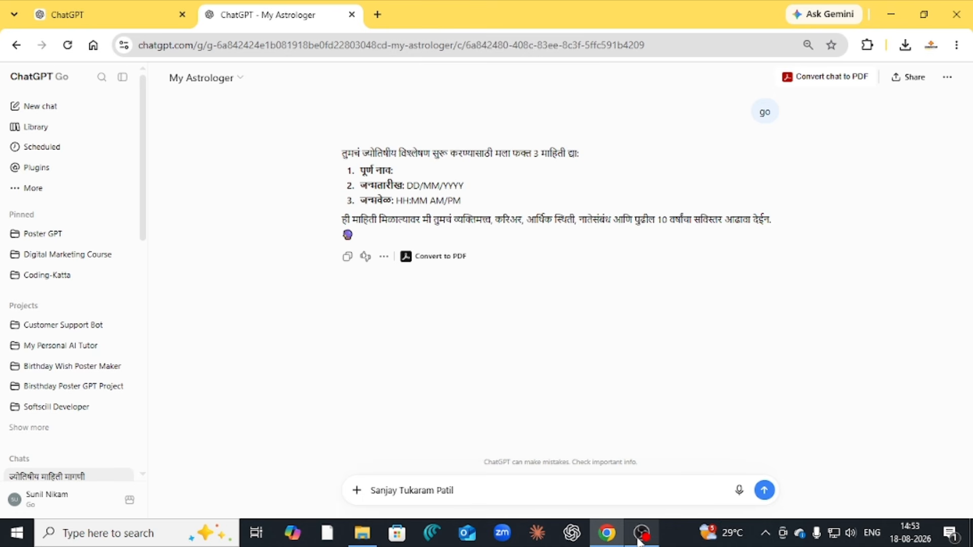
pyautogui.write('Name ')
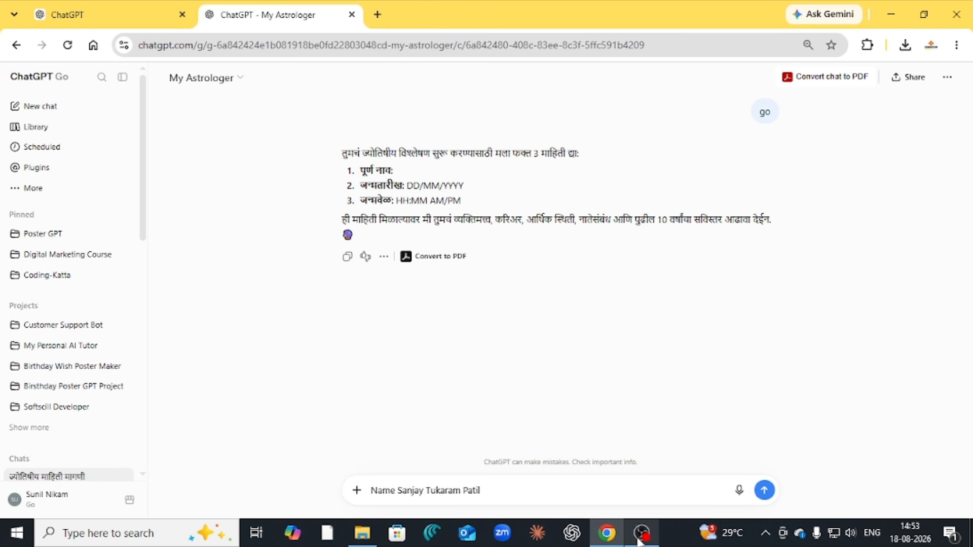
pyautogui.write(':')
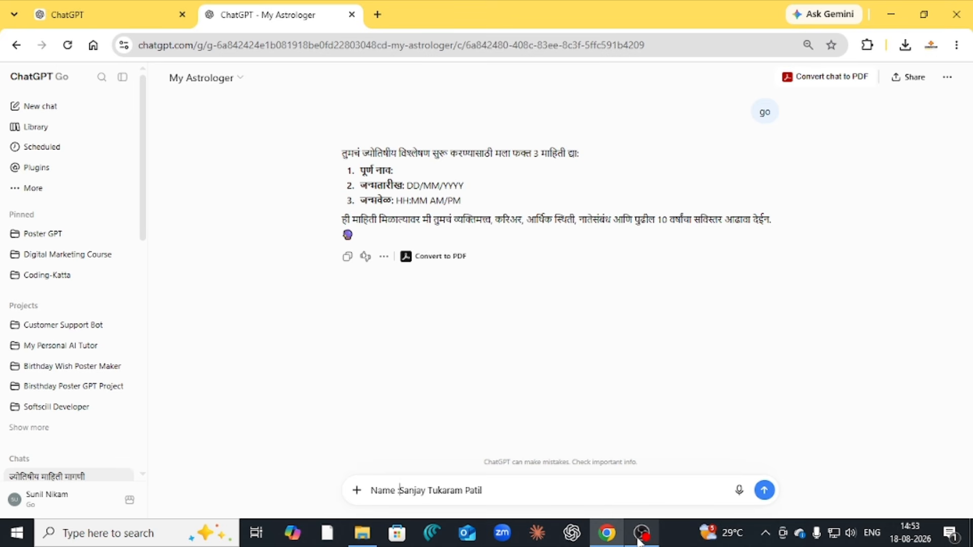
pyautogui.press('Right')
pyautogui.press('Right')
pyautogui.press('Right')
pyautogui.press('Right')
pyautogui.press('Right')
pyautogui.press('Right')
pyautogui.press('Right')
pyautogui.press('Right')
pyautogui.press('Right')
pyautogui.press('Right')
pyautogui.press('Right')
pyautogui.press('Right')
pyautogui.press('Right')
pyautogui.press('Right')
pyautogui.press('Right')
pyautogui.press('Right')
pyautogui.press('Right')
pyautogui.press('Right')
pyautogui.press('Right')
pyautogui.press('Right')
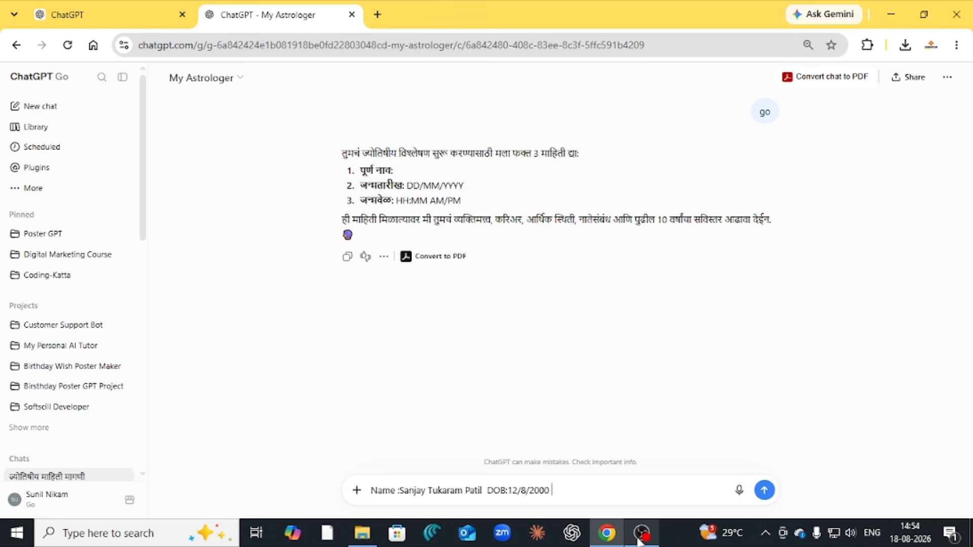
pyautogui.write(' Time:')
pyautogui.write(' 9')
pyautogui.write(':30 A')
pyautogui.write('M')
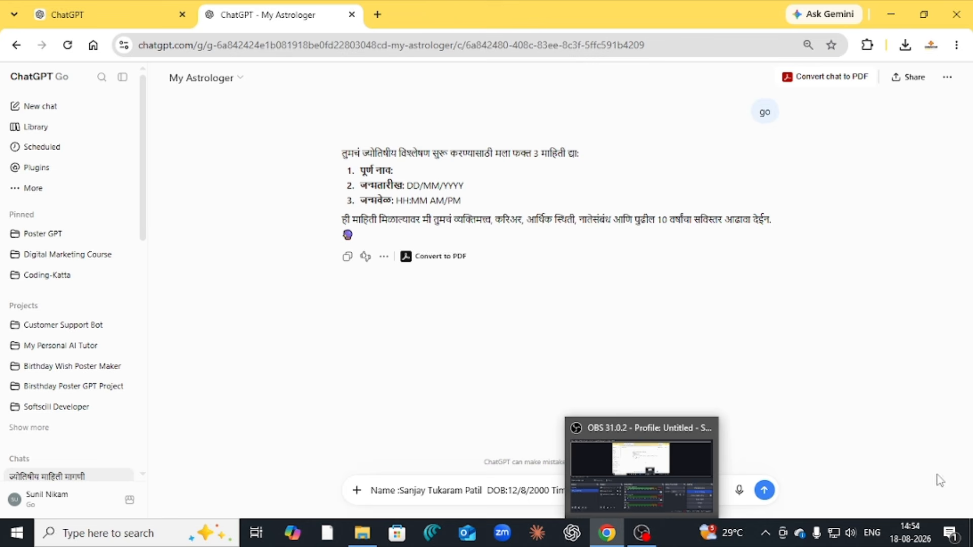
pyautogui.click(764, 490)
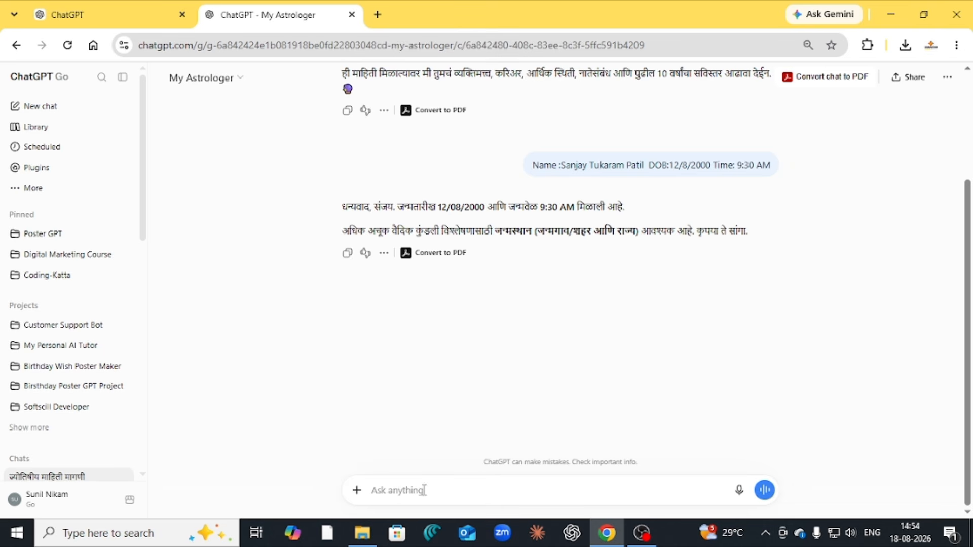
# Reply with birthplace Nashik, then send 'Go ahed' to get the Marathi report
pyautogui.moveTo(646, 522)
pyautogui.write('Nashik')
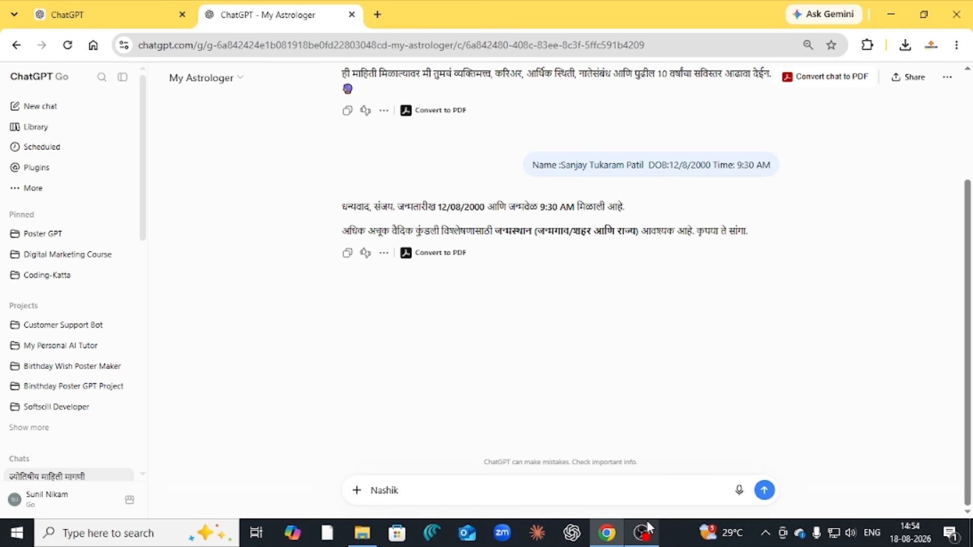
pyautogui.press('Return')
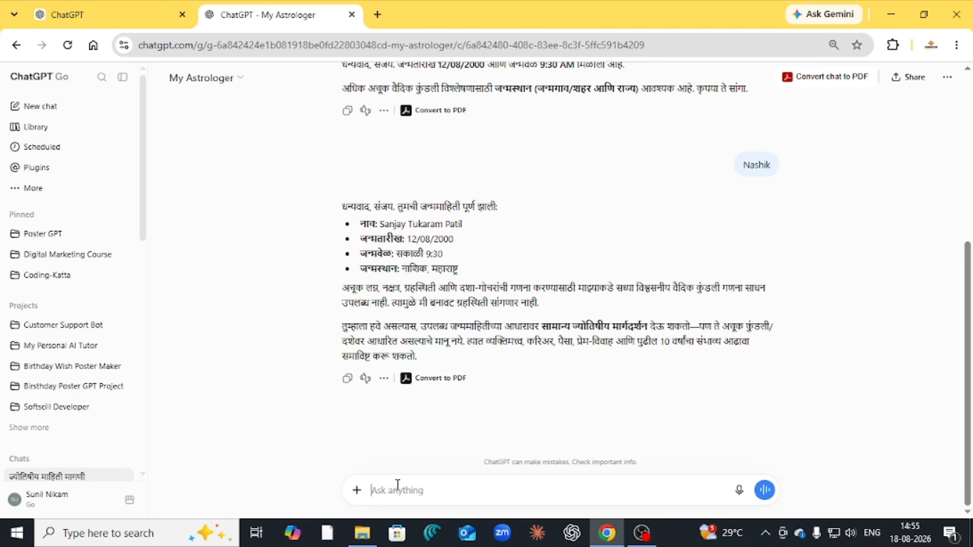
pyautogui.write('Go ahed')
pyautogui.press('Return')
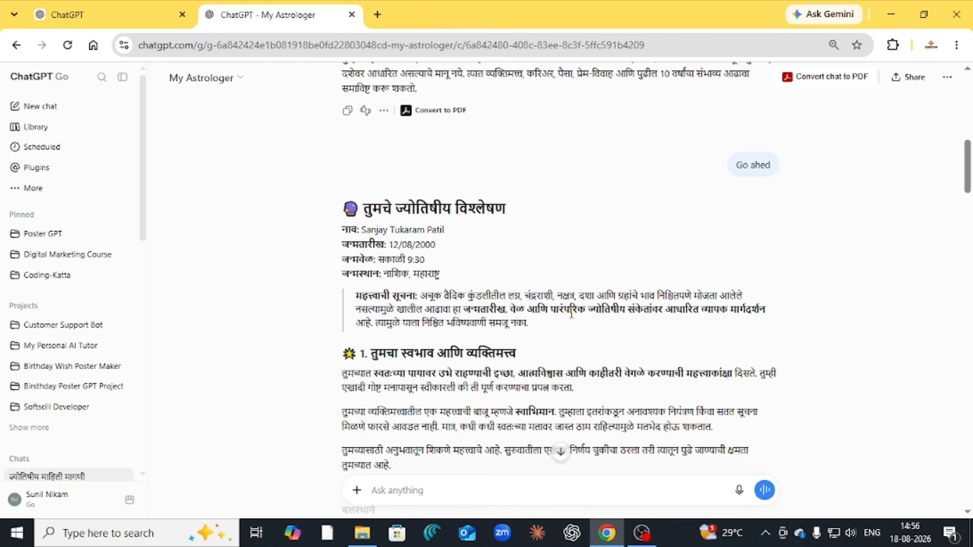
pyautogui.scroll(-1, 571, 312)
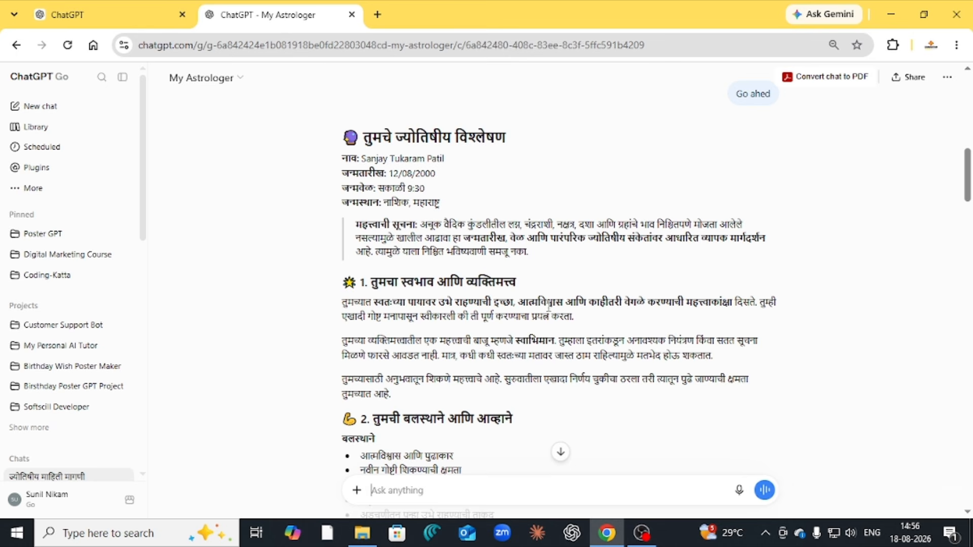
pyautogui.scroll(-1, 505, 311)
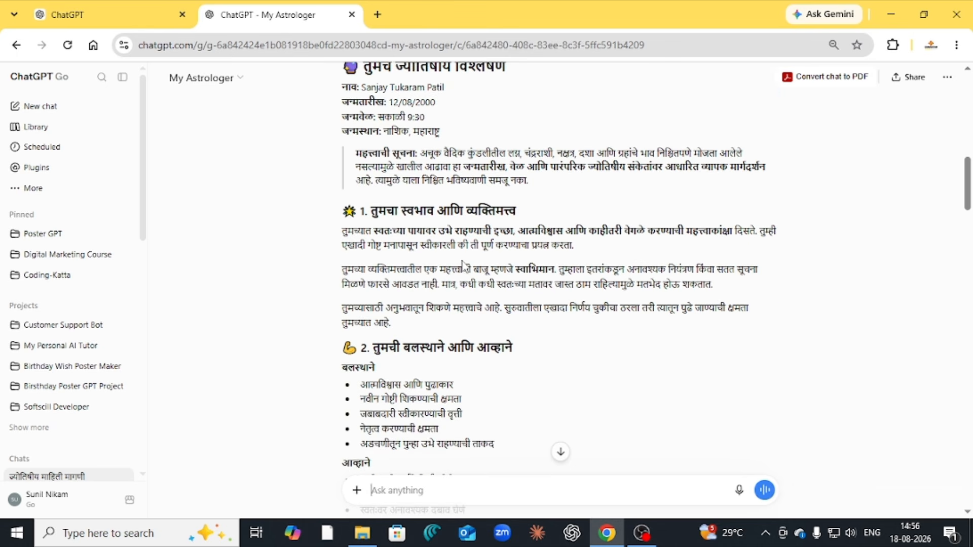
pyautogui.scroll(-1, 456, 248)
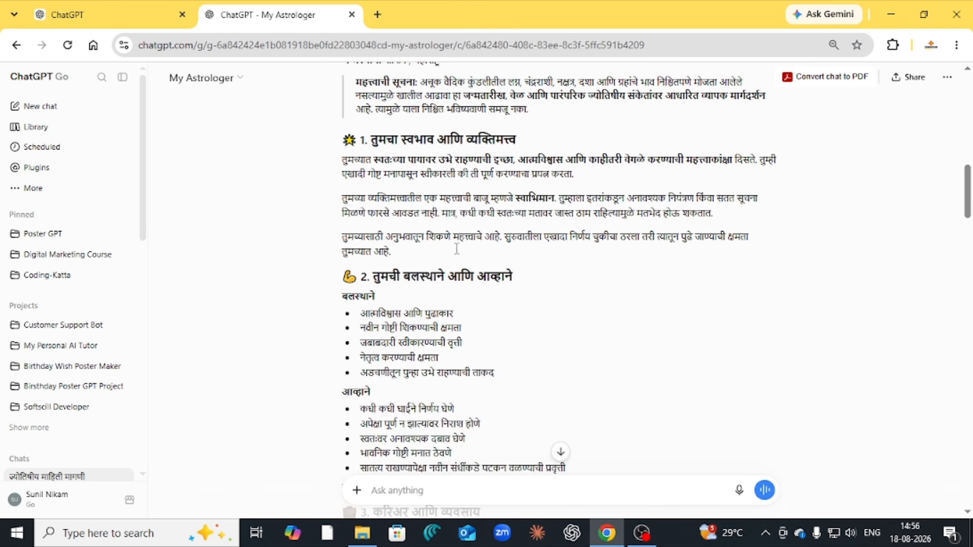
pyautogui.scroll(-5, 457, 249)
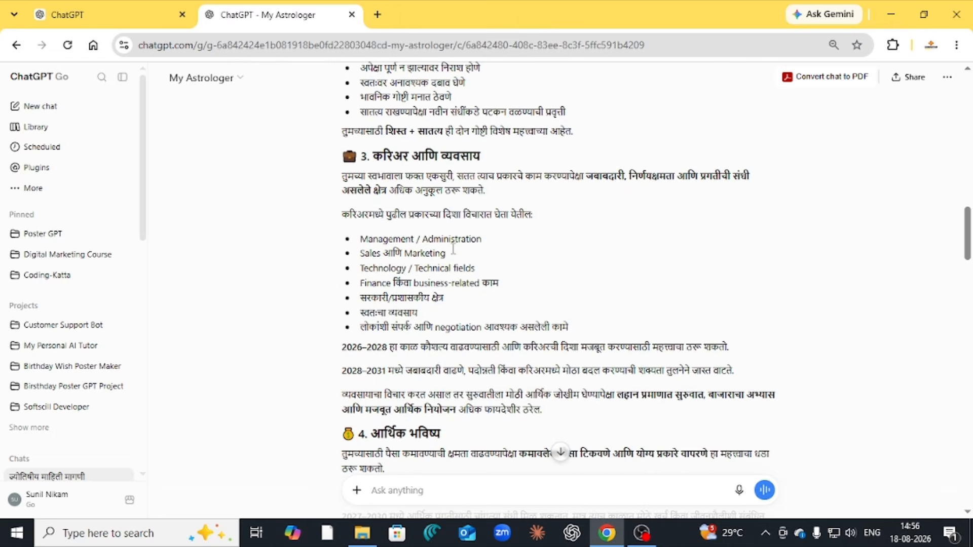
pyautogui.scroll(-4, 453, 249)
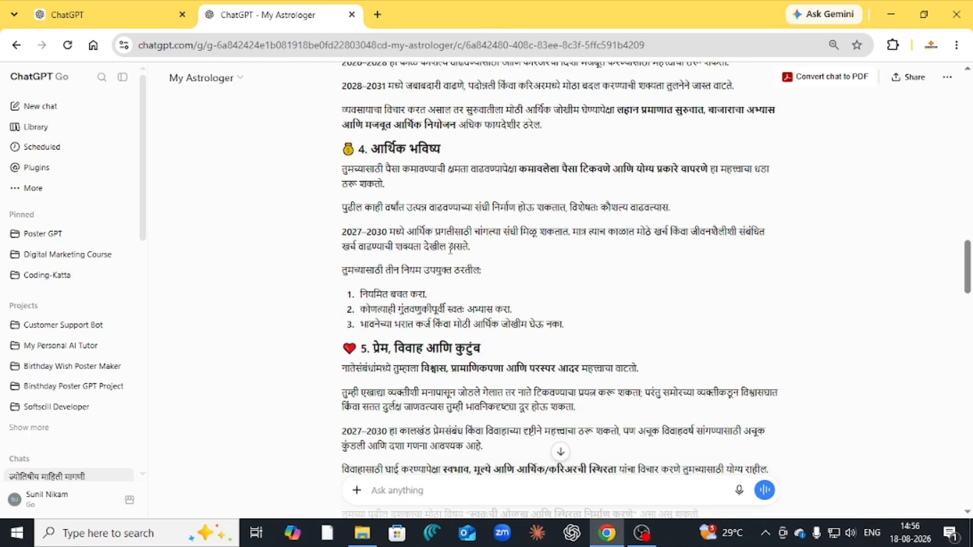
pyautogui.scroll(-3, 450, 249)
pyautogui.scroll(-6, 450, 248)
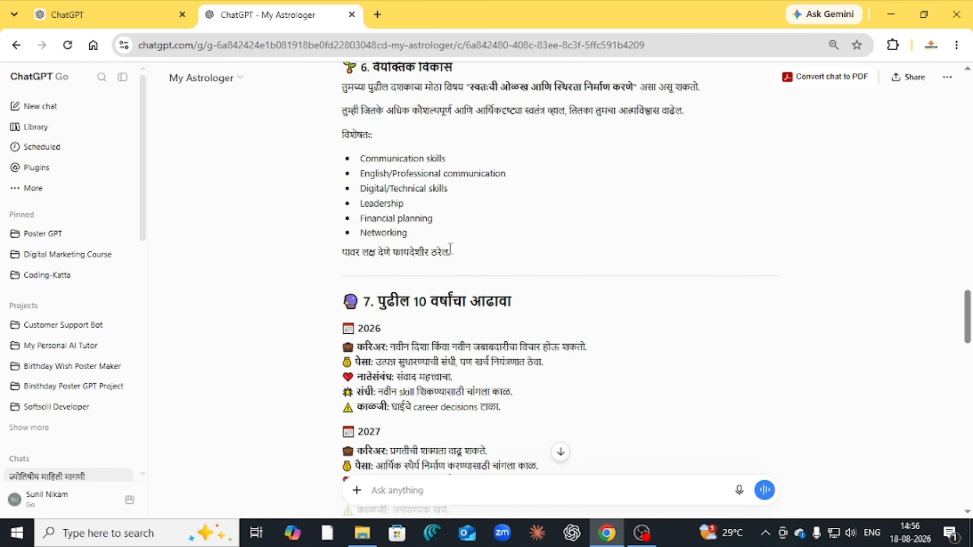
pyautogui.scroll(-8, 450, 248)
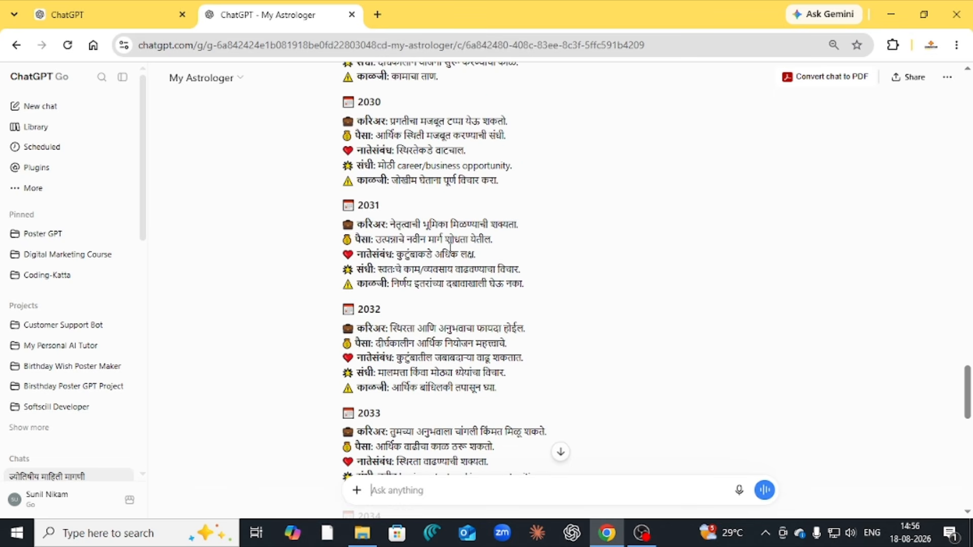
pyautogui.scroll(-6, 450, 248)
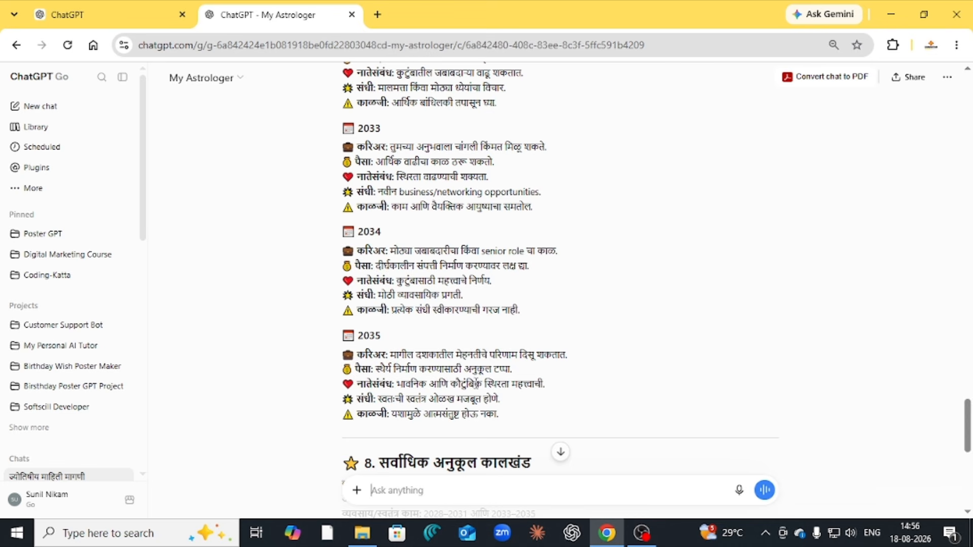
pyautogui.scroll(-4, 488, 314)
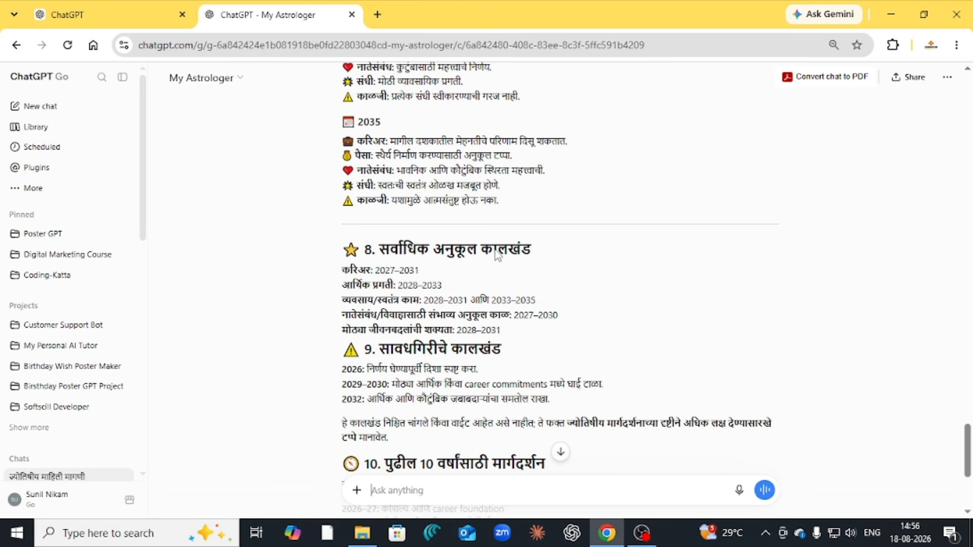
pyautogui.scroll(-3, 458, 274)
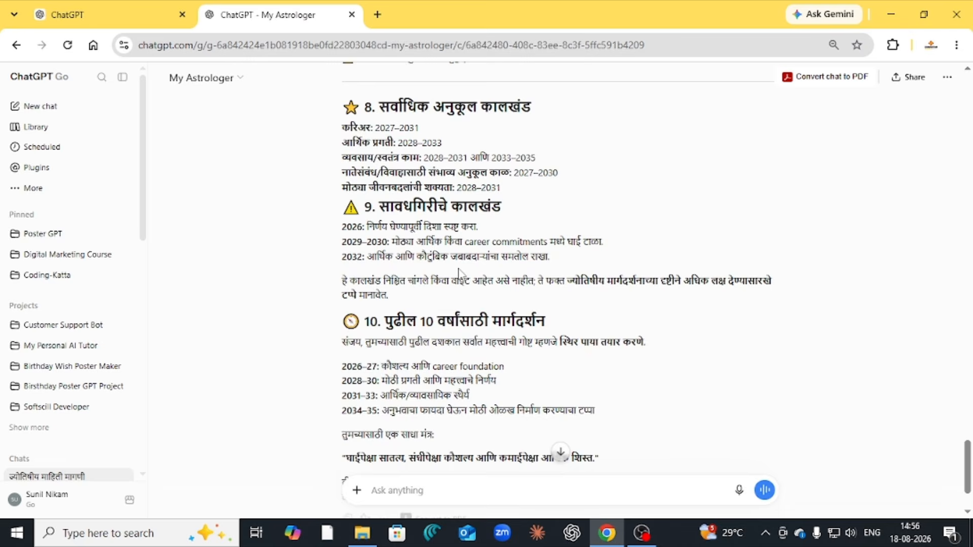
pyautogui.scroll(-1, 480, 270)
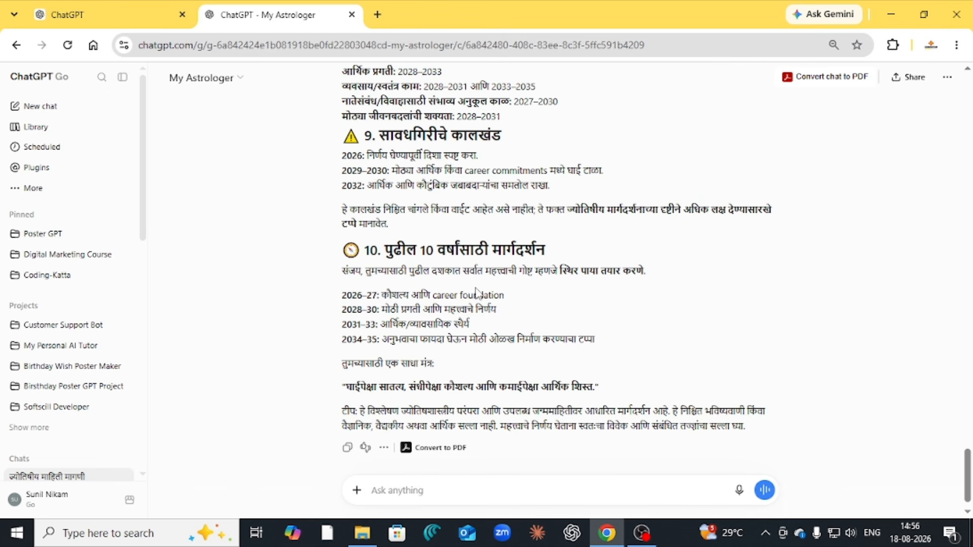
pyautogui.scroll(-1, 476, 288)
pyautogui.scroll(20, 476, 288)
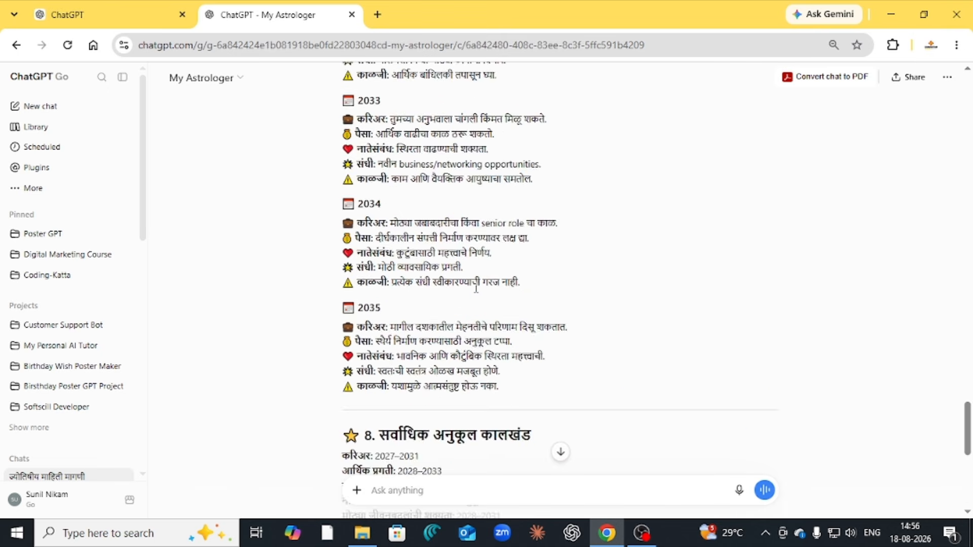
pyautogui.scroll(10, 563, 211)
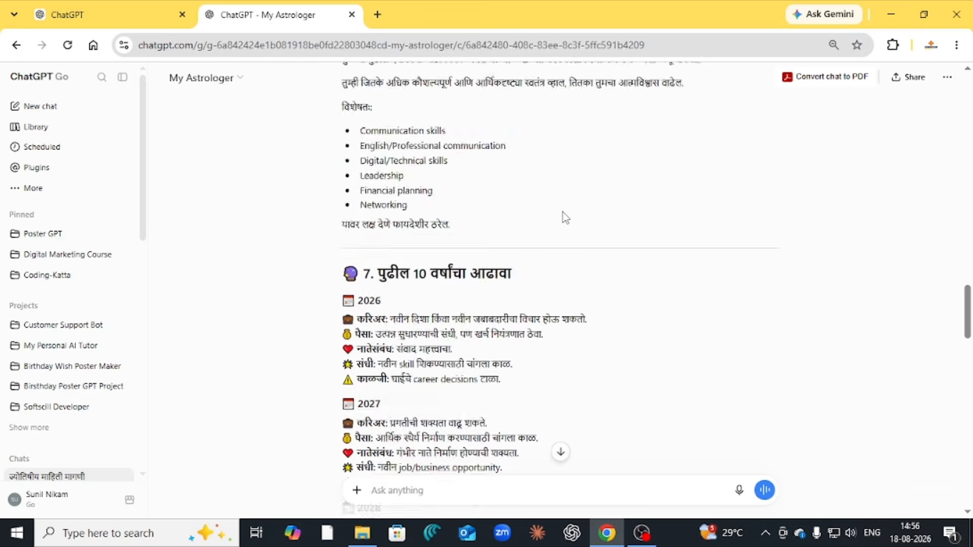
pyautogui.scroll(20, 573, 223)
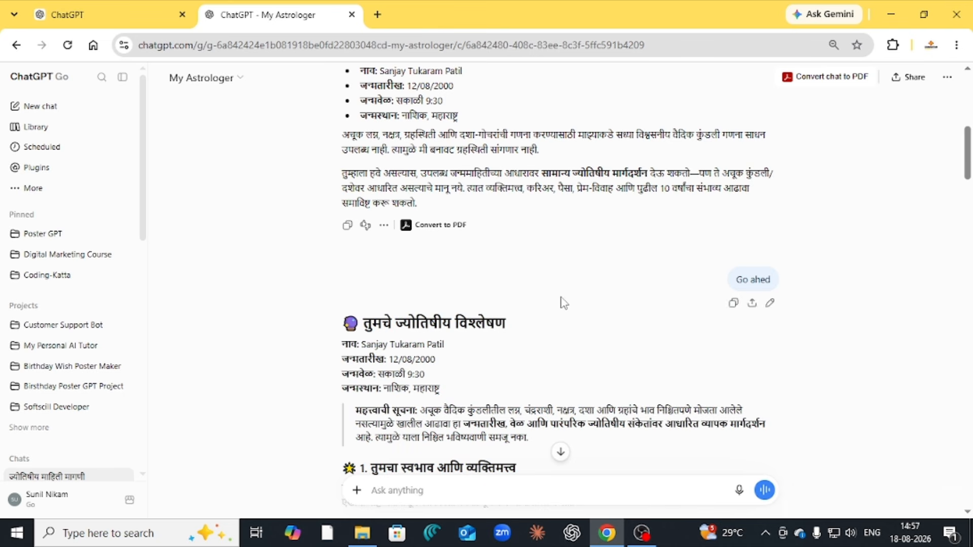
pyautogui.scroll(-1, 558, 307)
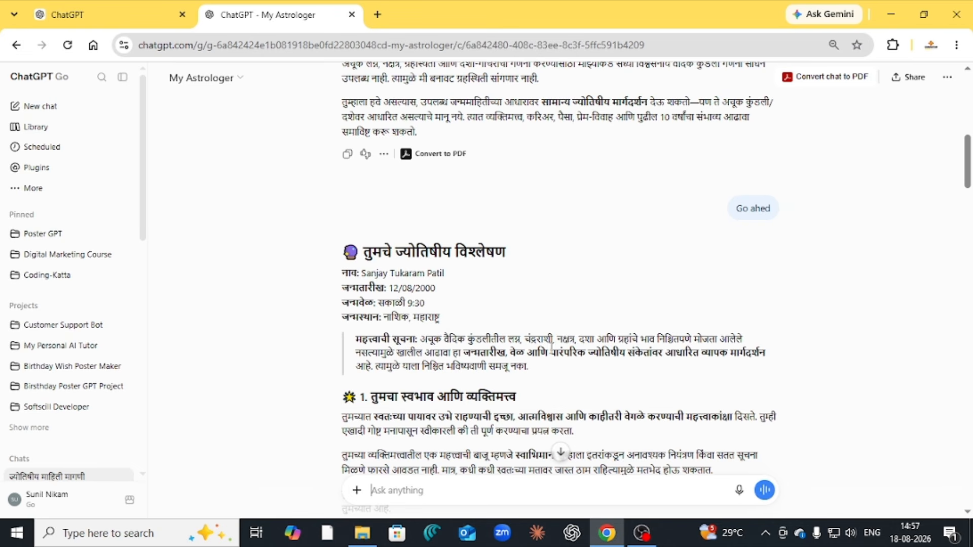
pyautogui.scroll(-3, 553, 350)
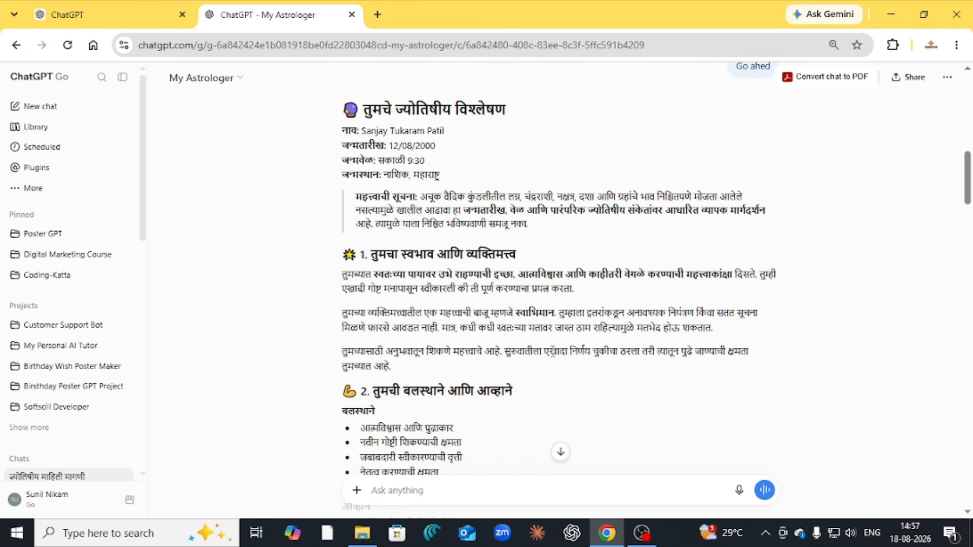